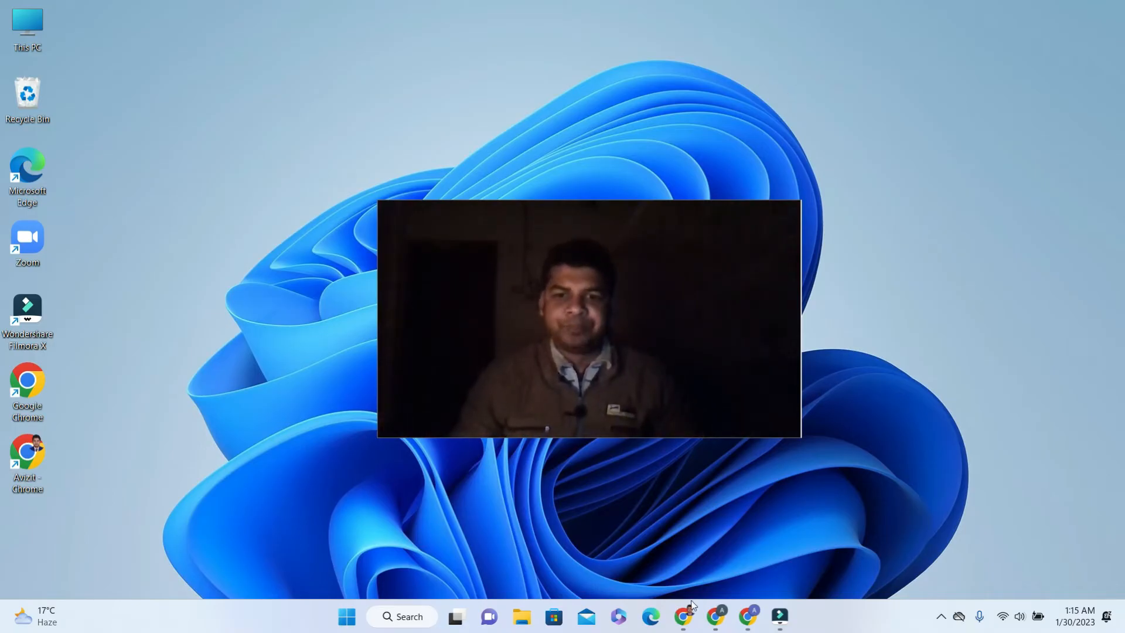
# Switch to the Chrome browser and open the Canva website.
pyautogui.click(684, 618)
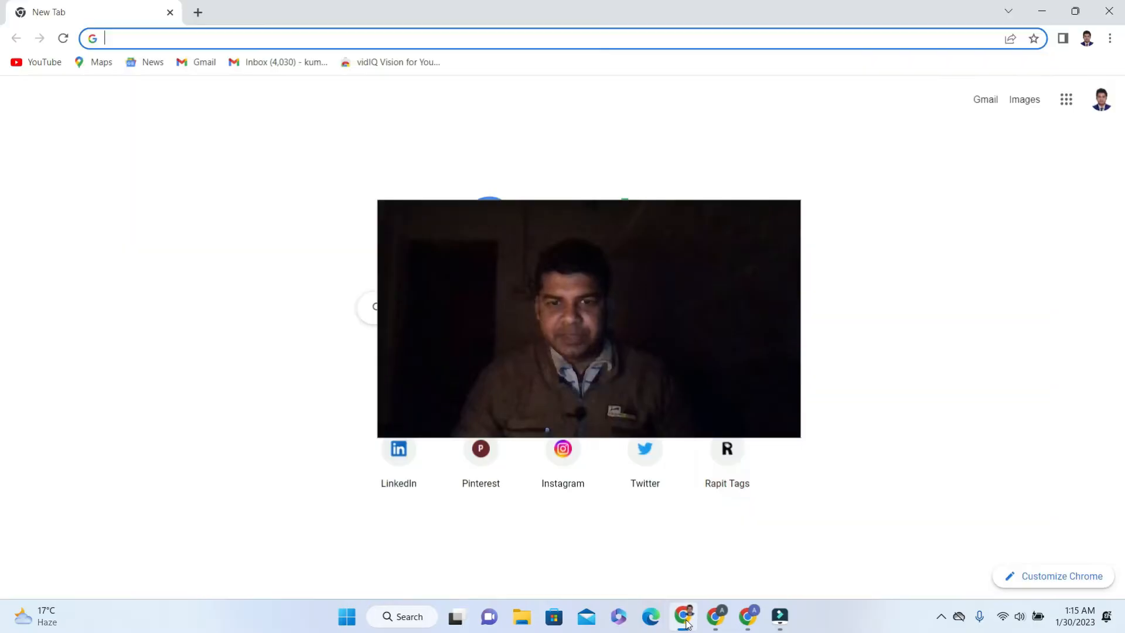
pyautogui.moveTo(380, 206); pyautogui.dragTo(588, 292)
pyautogui.moveTo(663, 345); pyautogui.dragTo(1009, 165)
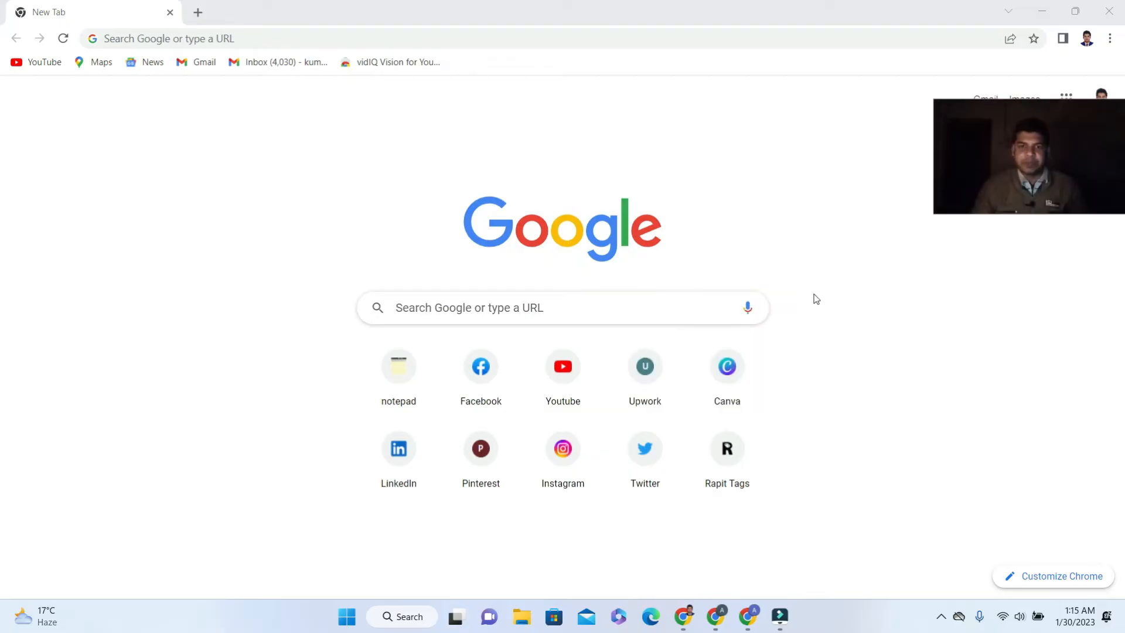
pyautogui.moveTo(1074, 176); pyautogui.dragTo(990, 184)
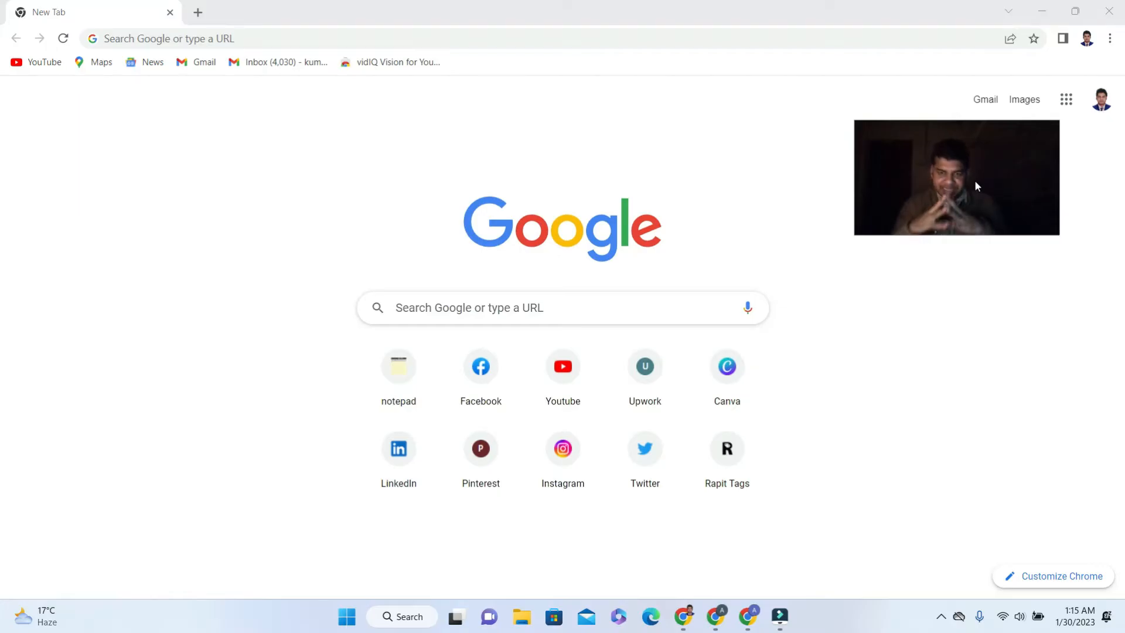
pyautogui.click(728, 368)
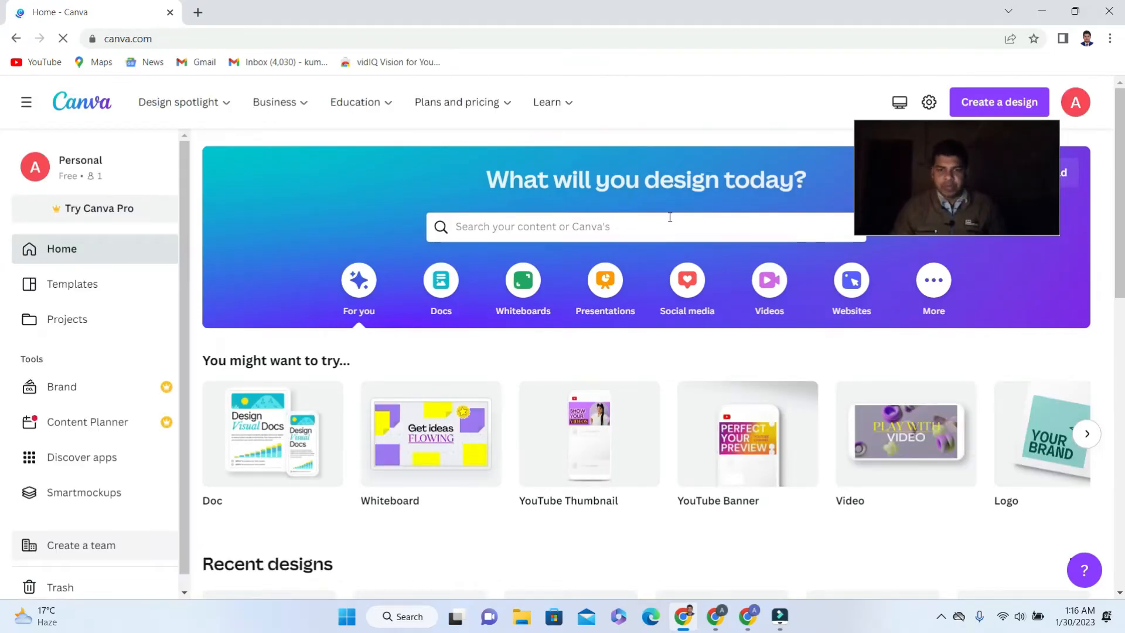
pyautogui.moveTo(956, 200); pyautogui.dragTo(203, 217)
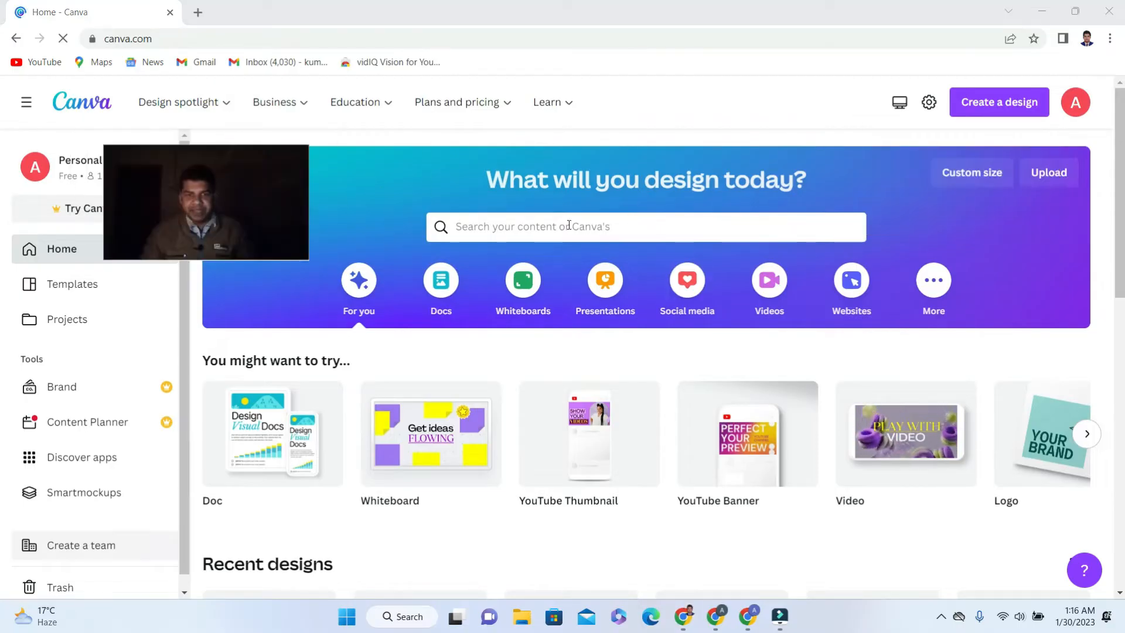
# Search Canva's templates for "instagram reels" and open the suggested Instagram Reel category.
pyautogui.click(534, 226)
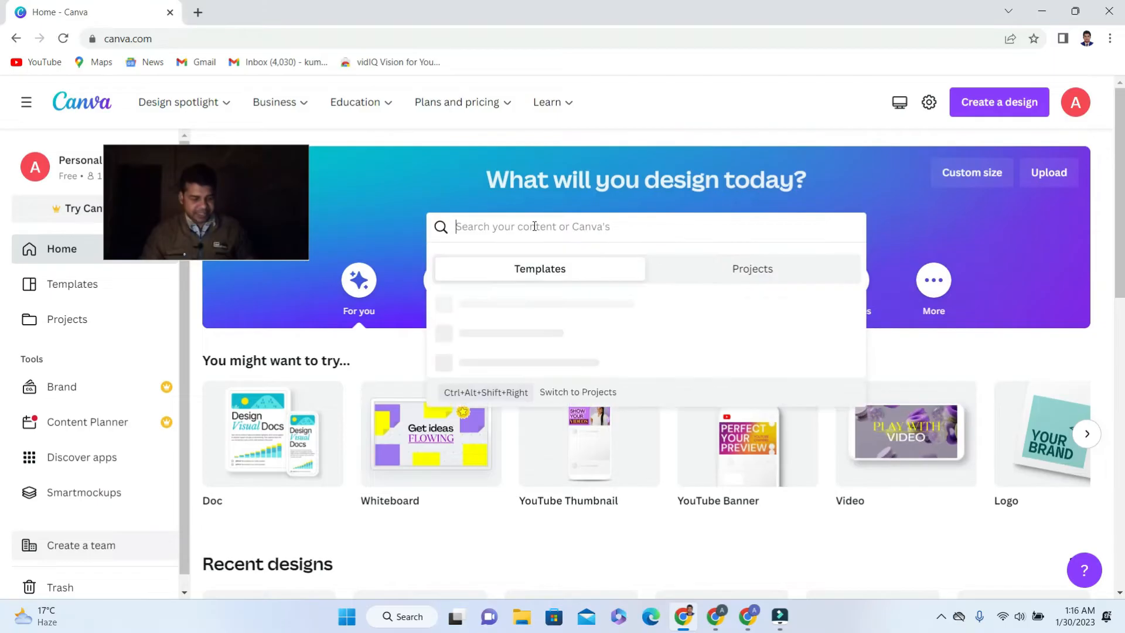
pyautogui.write('f')
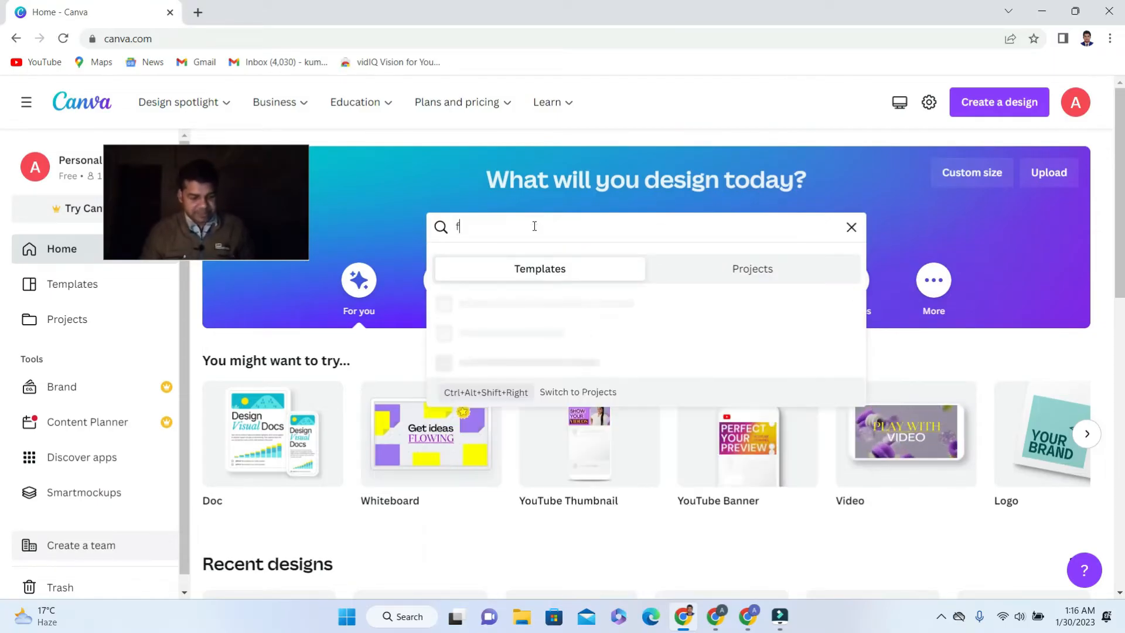
pyautogui.write('ace')
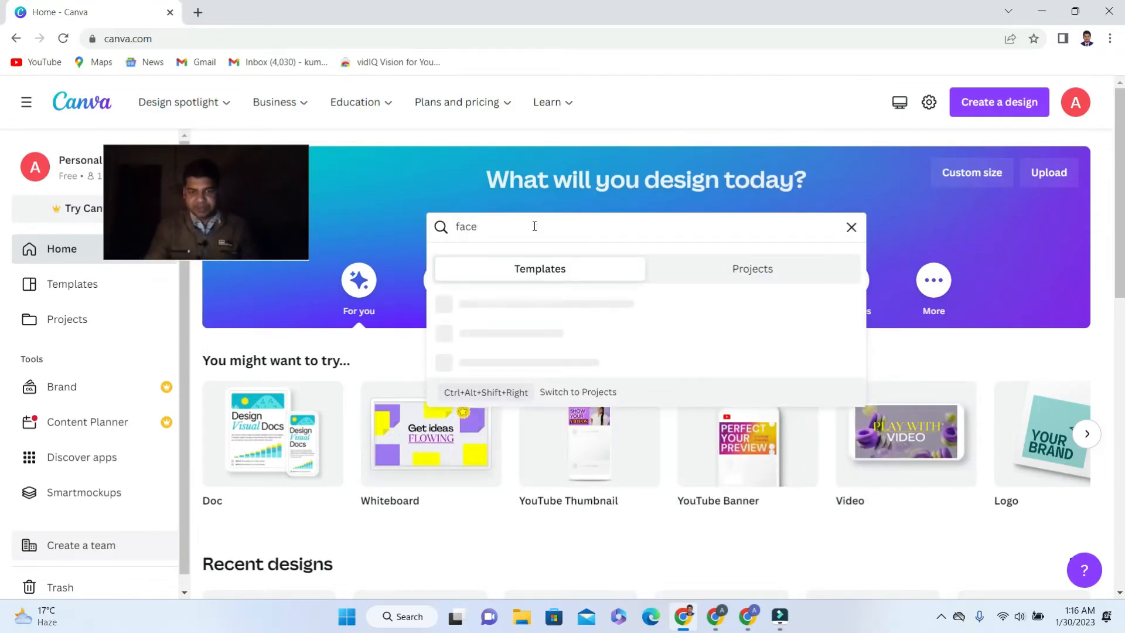
pyautogui.press('BackSpace')
pyautogui.press('BackSpace')
pyautogui.press('BackSpace')
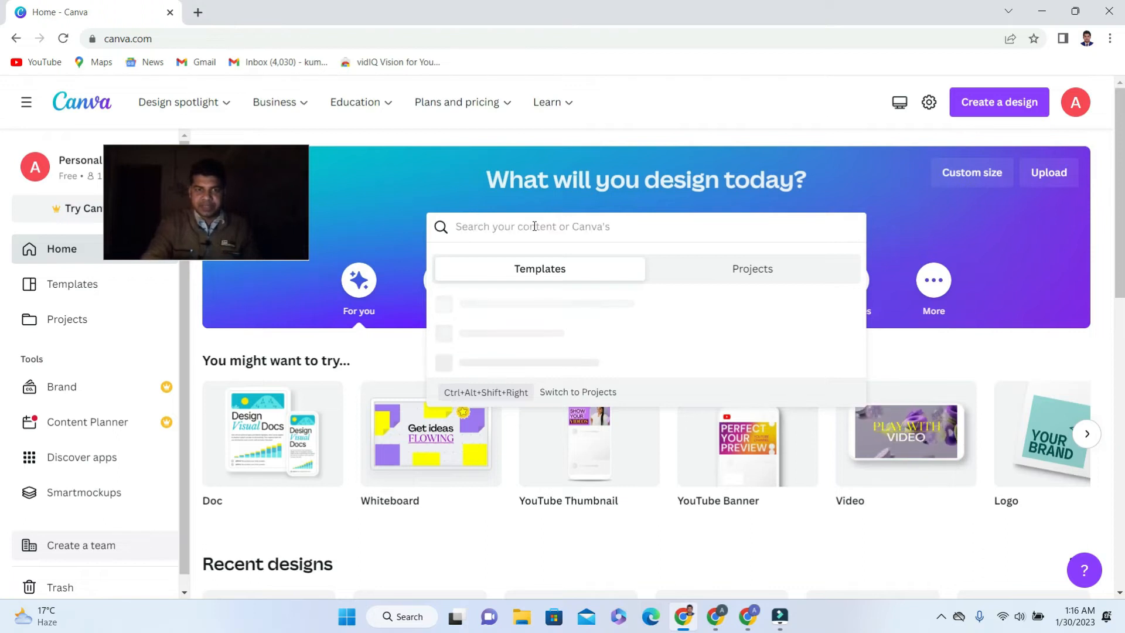
pyautogui.write('in')
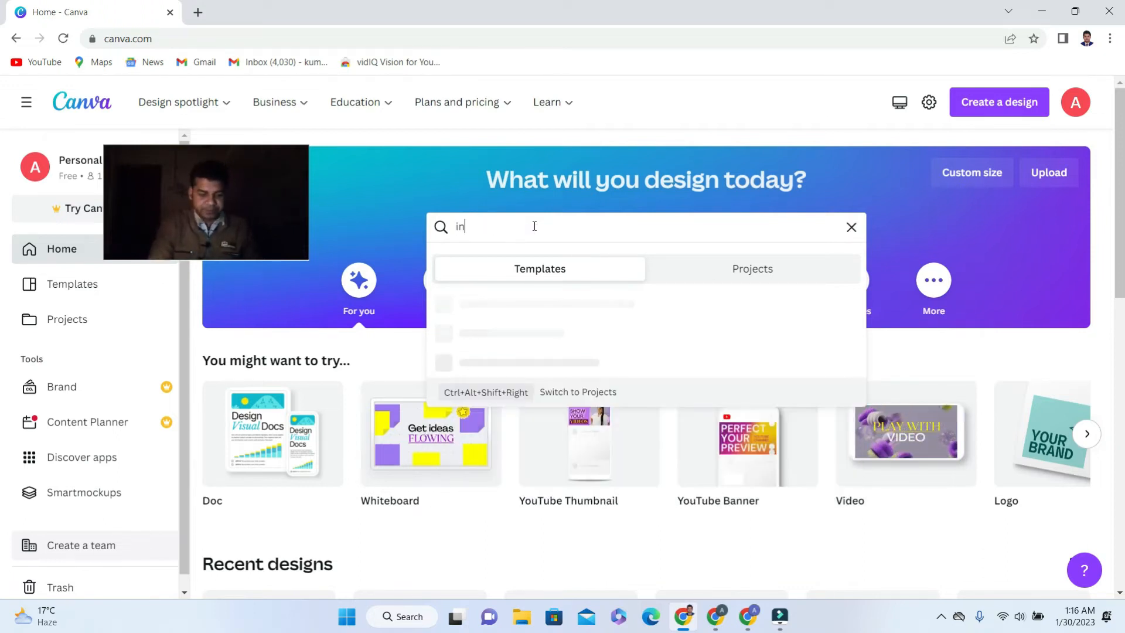
pyautogui.write('stagram reels')
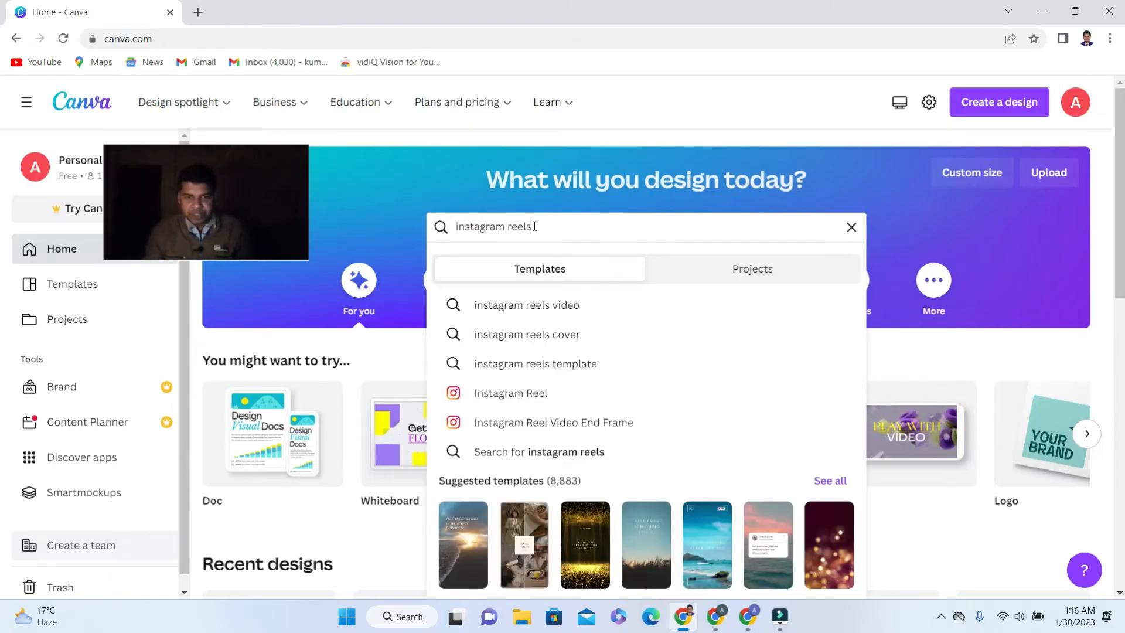
pyautogui.click(513, 393)
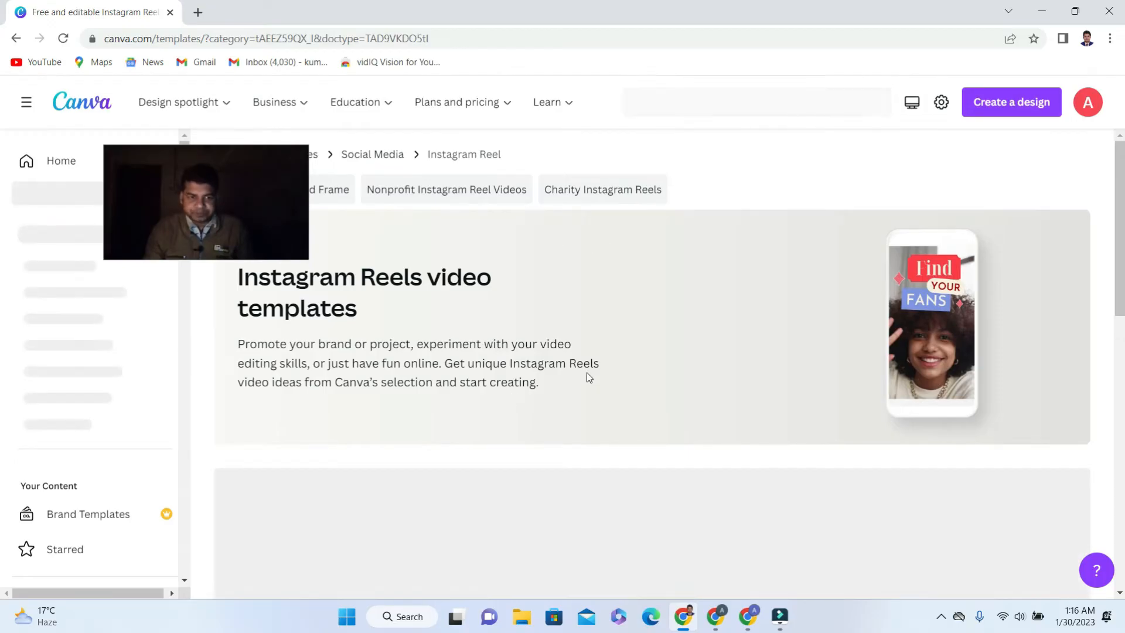
# Look through the Instagram Reel video templates, checking which ones are free and which contain paid elements.
pyautogui.scroll(-3, 586, 378)
pyautogui.scroll(-4, 586, 378)
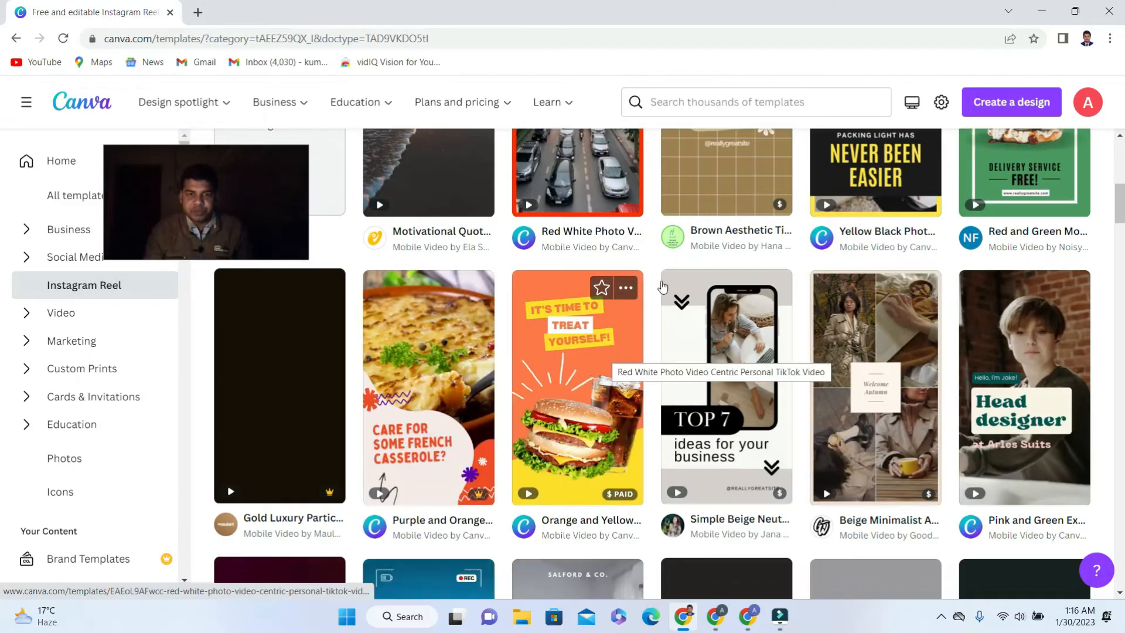
pyautogui.scroll(5, 666, 314)
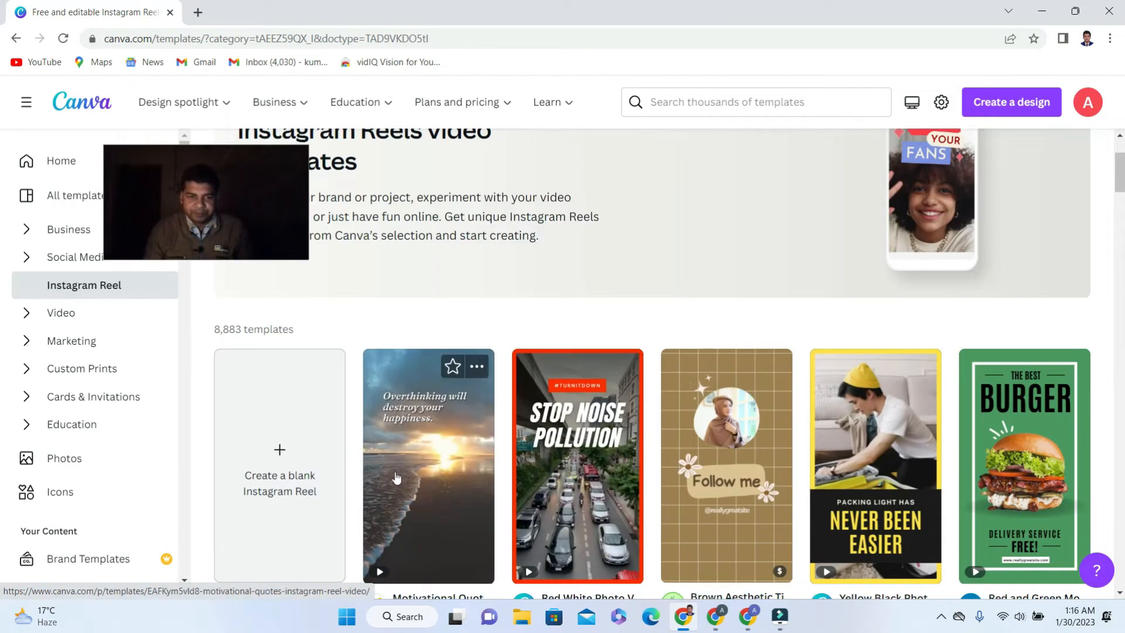
pyautogui.scroll(-1, 465, 466)
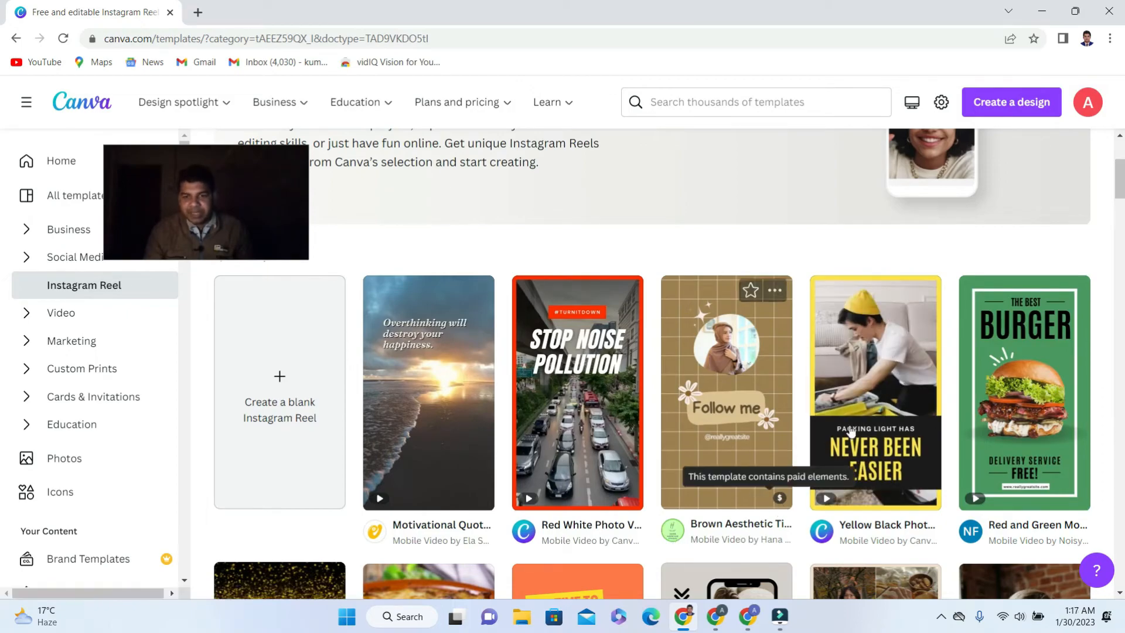
pyautogui.moveTo(780, 502)
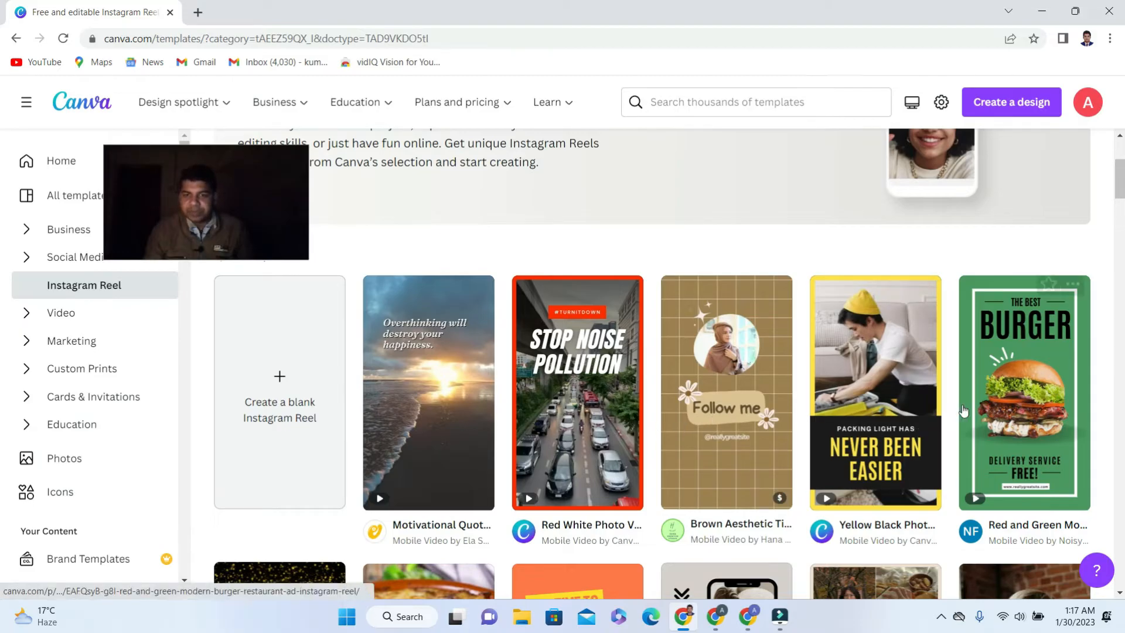
pyautogui.moveTo(1065, 442)
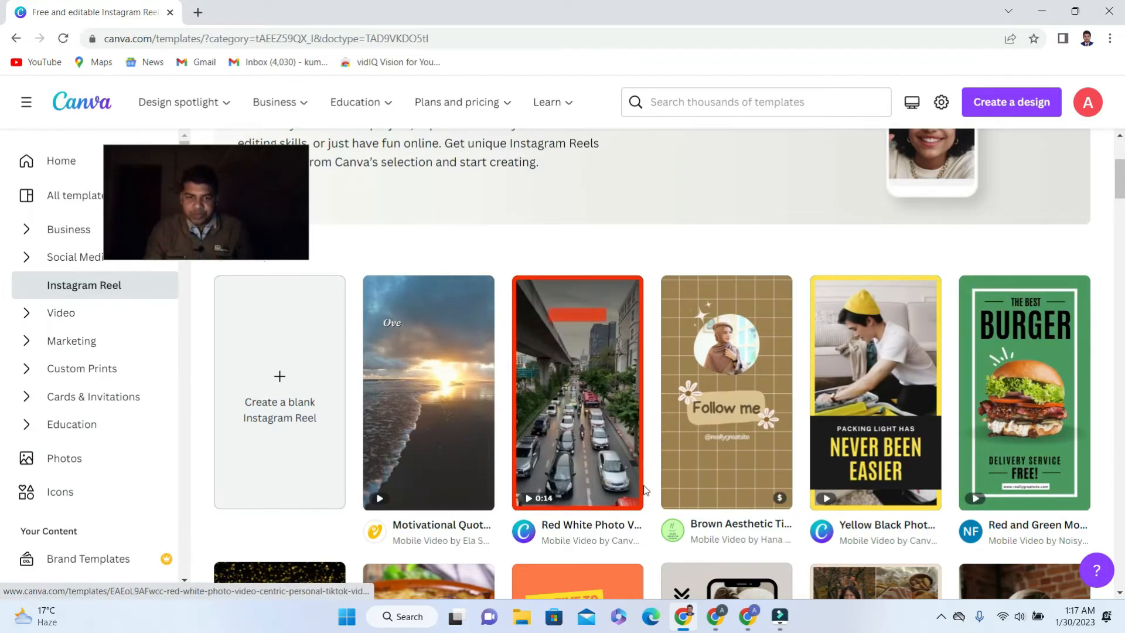
pyautogui.scroll(-3, 644, 489)
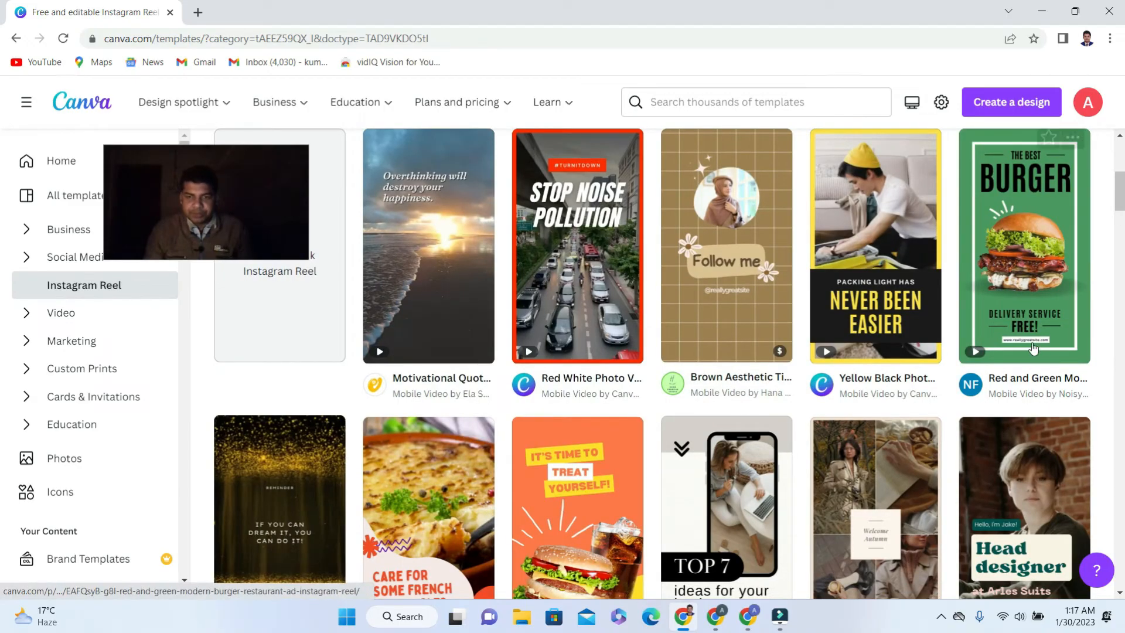
pyautogui.scroll(-4, 778, 372)
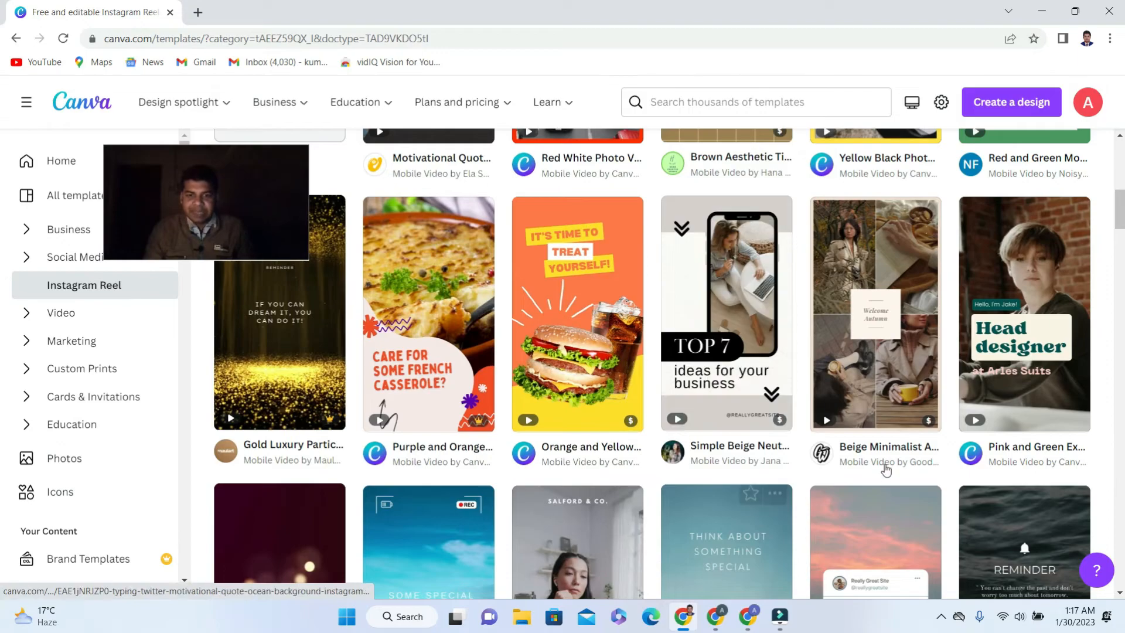
pyautogui.scroll(5, 632, 507)
pyautogui.scroll(5, 633, 507)
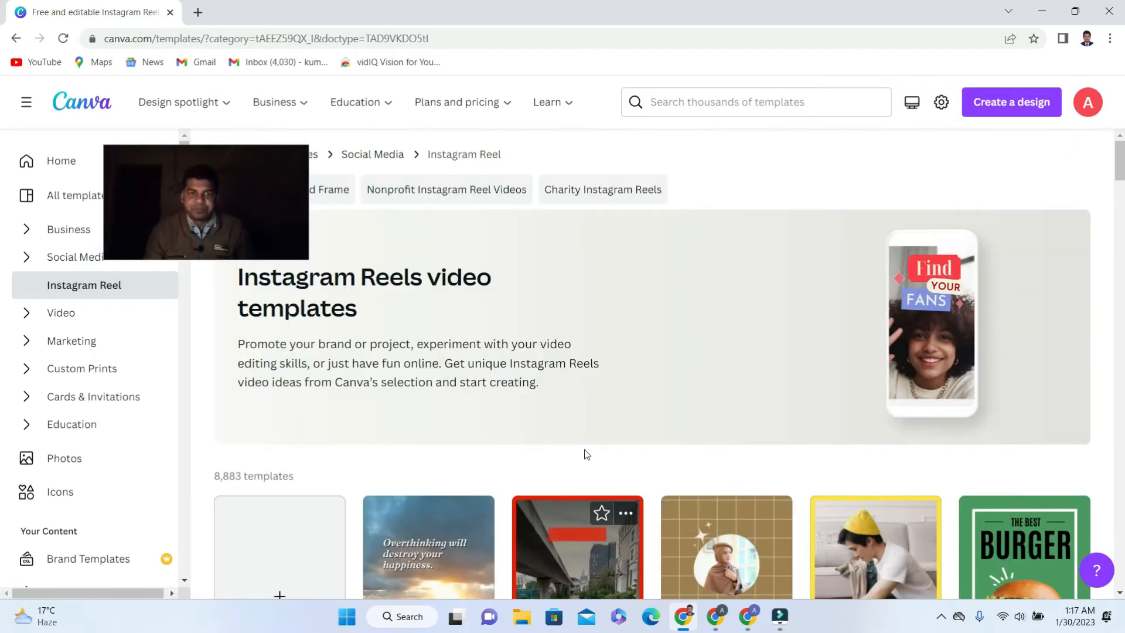
# Create a new custom-size design 1080 px wide and 1920 px high.
pyautogui.click(1019, 105)
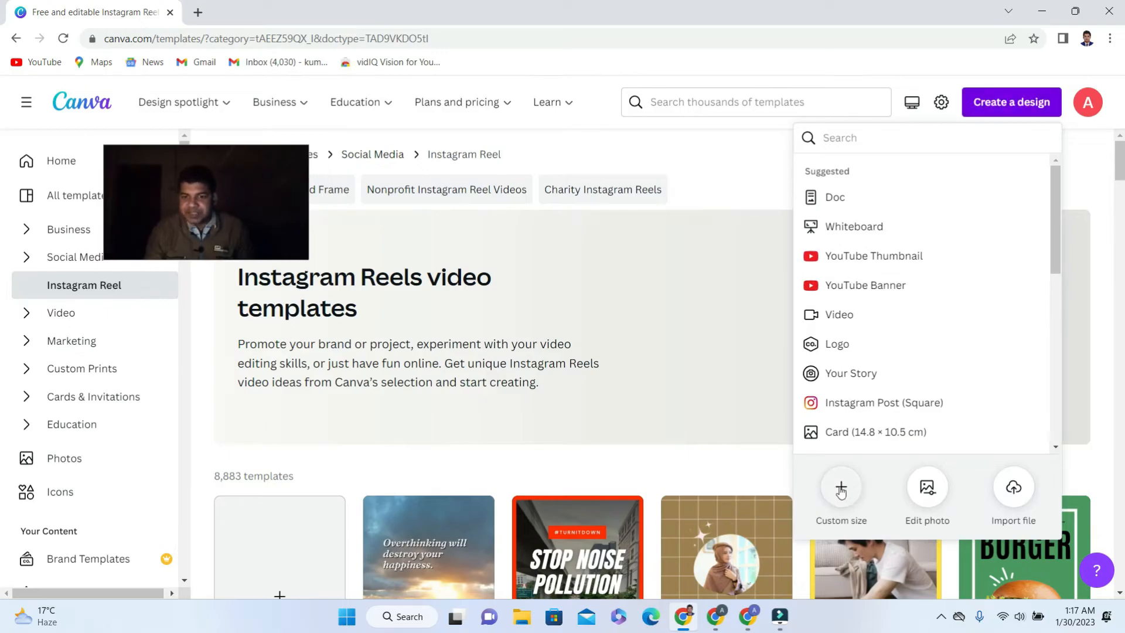
pyautogui.click(840, 489)
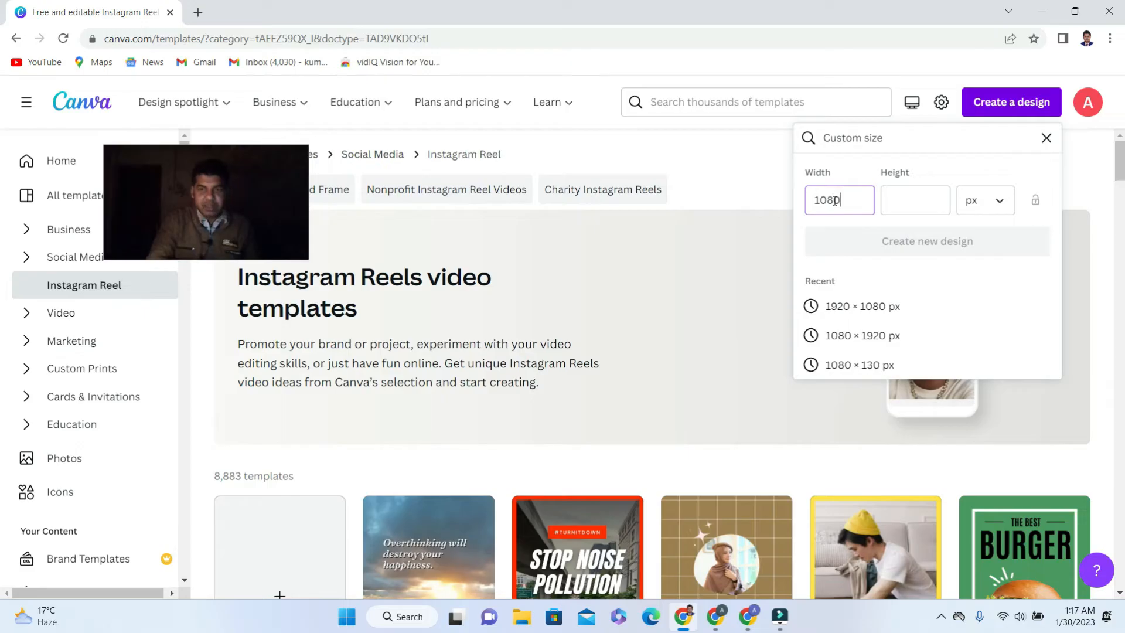
pyautogui.click(921, 208)
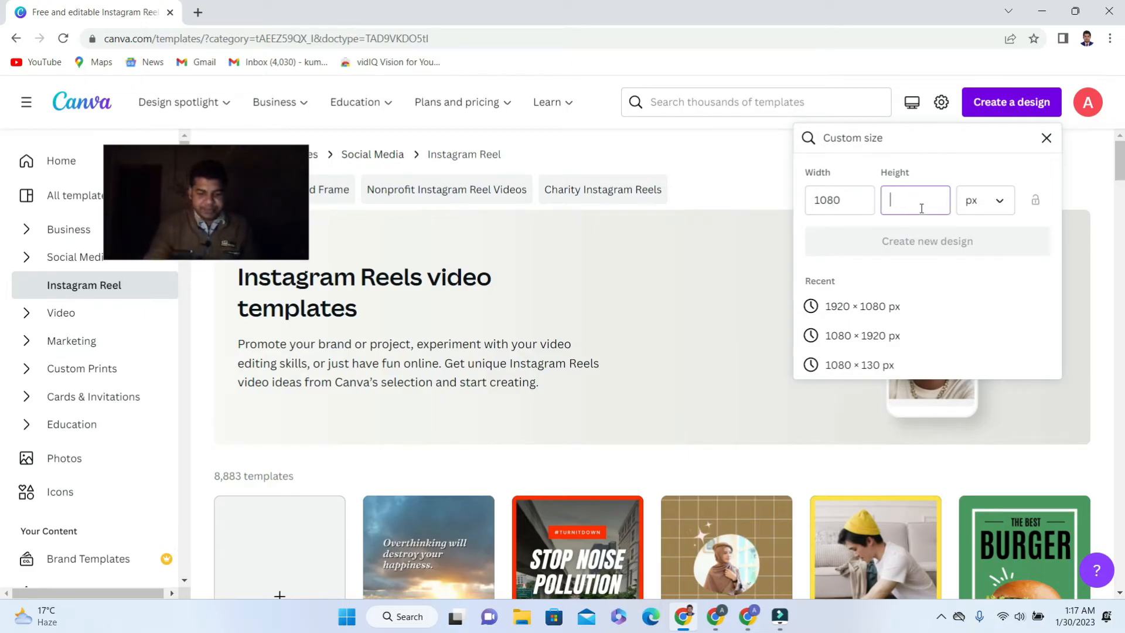
pyautogui.write('1920')
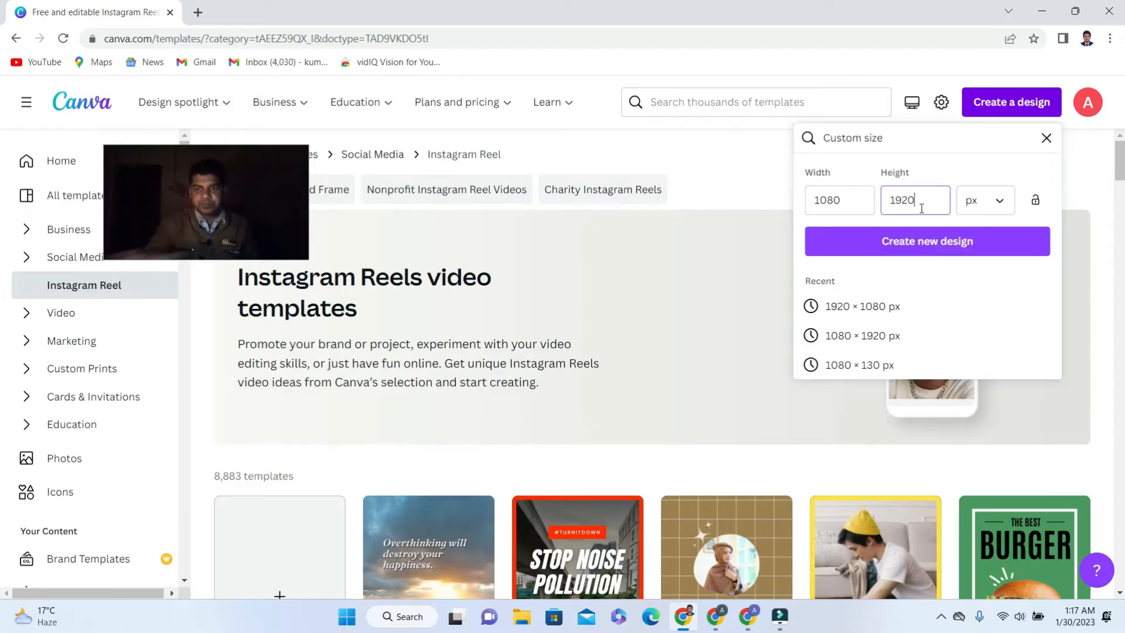
pyautogui.click(920, 258)
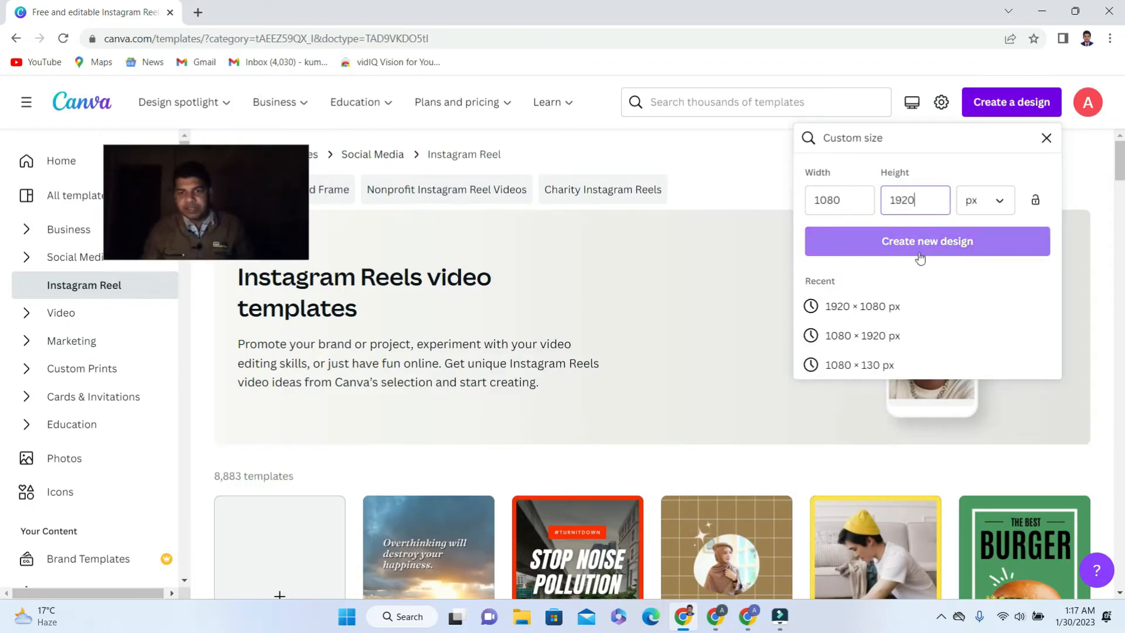
pyautogui.click(937, 251)
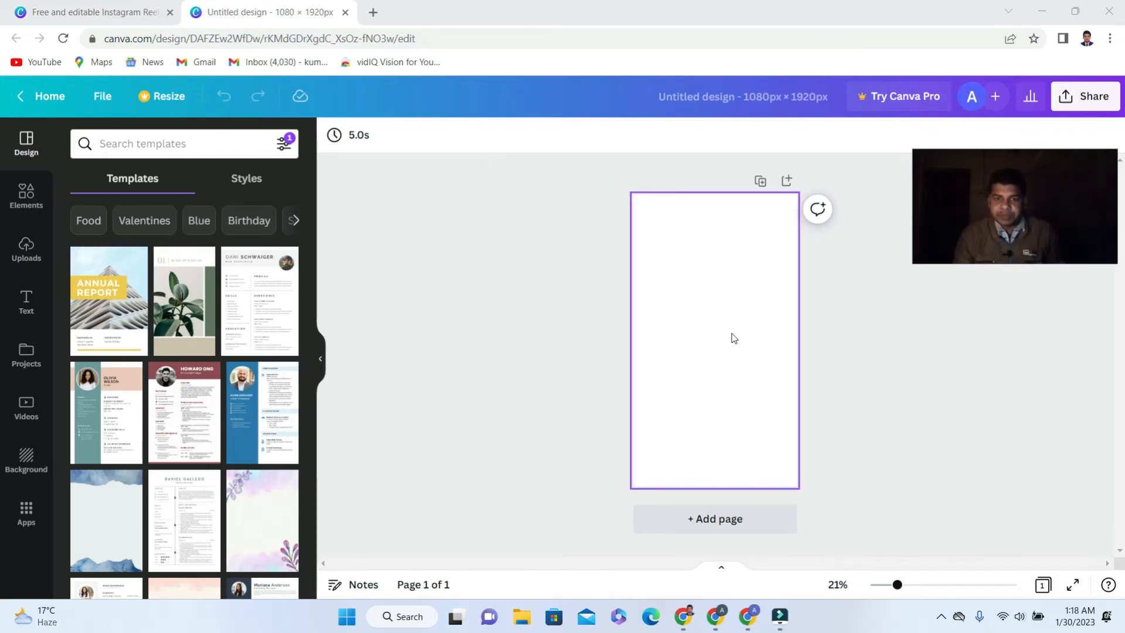
# Set the blank page's background to the dark teal default color.
pyautogui.click(710, 331)
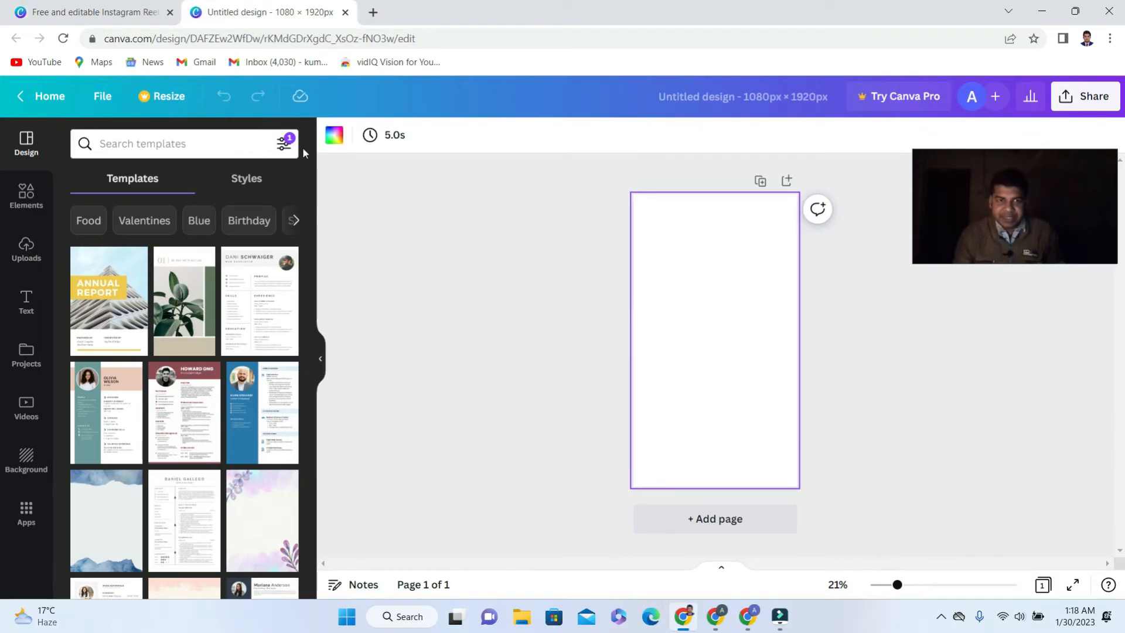
pyautogui.click(334, 135)
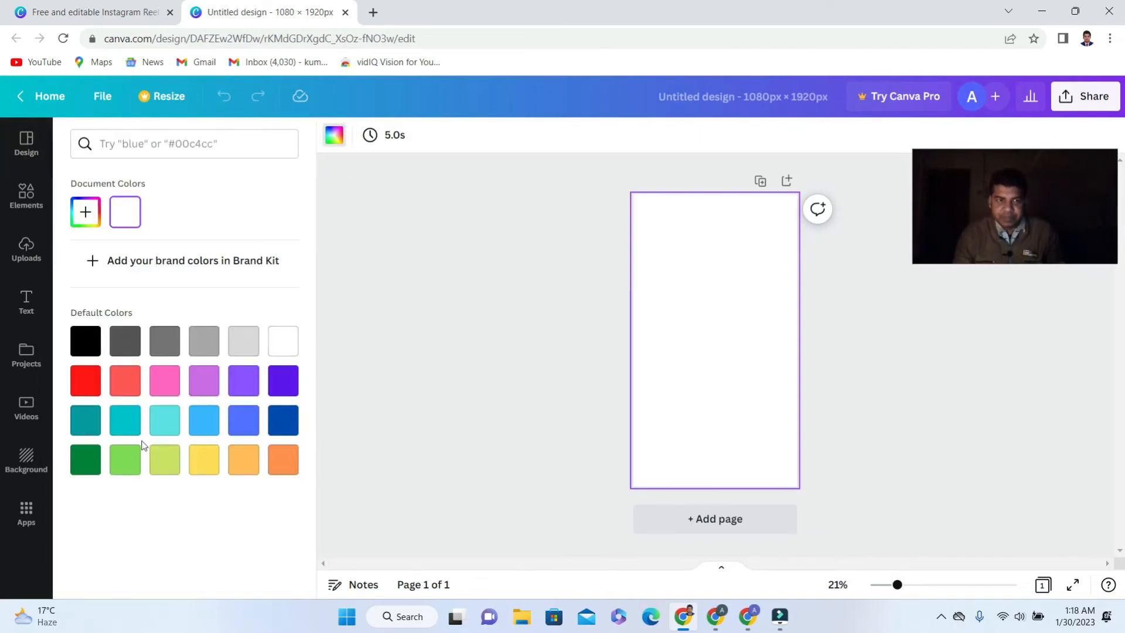
pyautogui.click(84, 427)
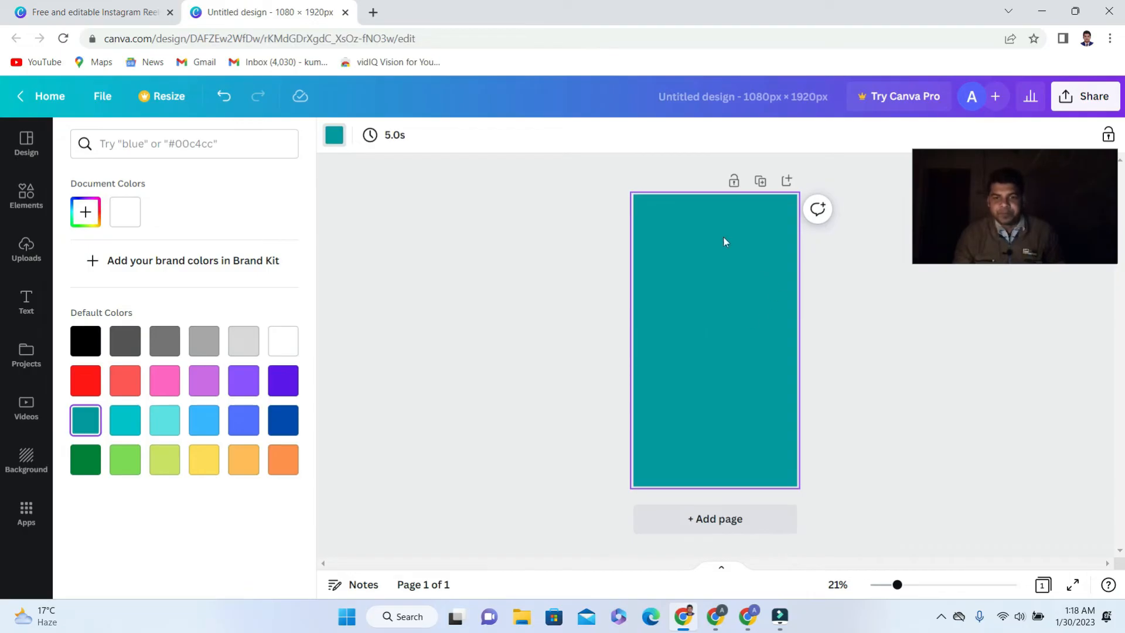
# Insert the uploaded 12.1-second black-and-white crowd video onto the page.
pyautogui.click(25, 255)
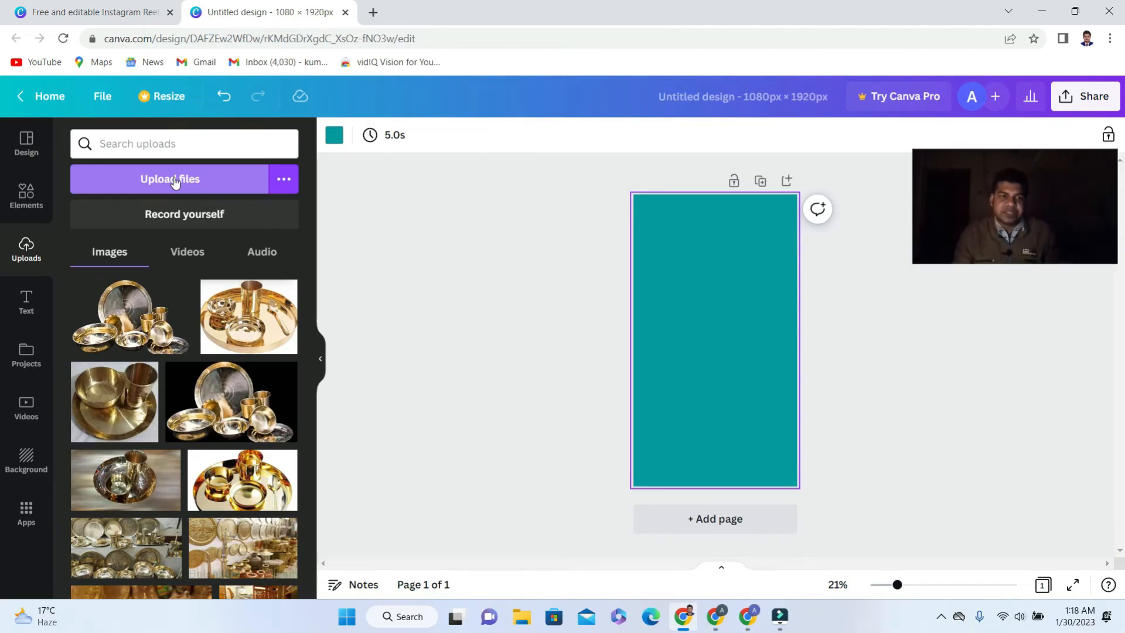
pyautogui.click(187, 253)
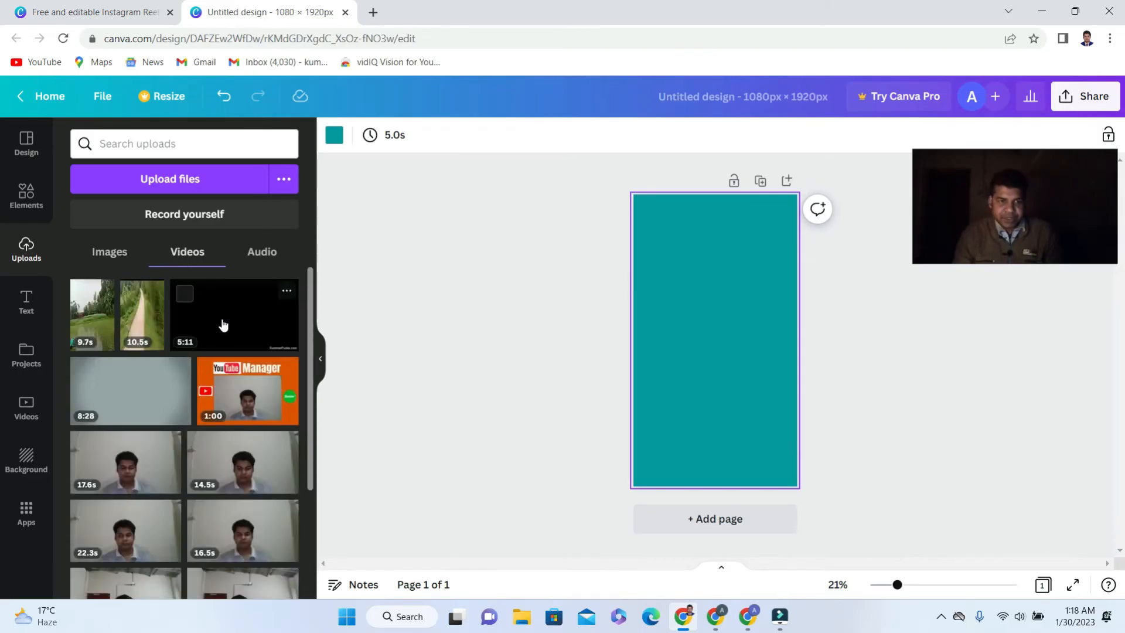
pyautogui.moveTo(220, 325)
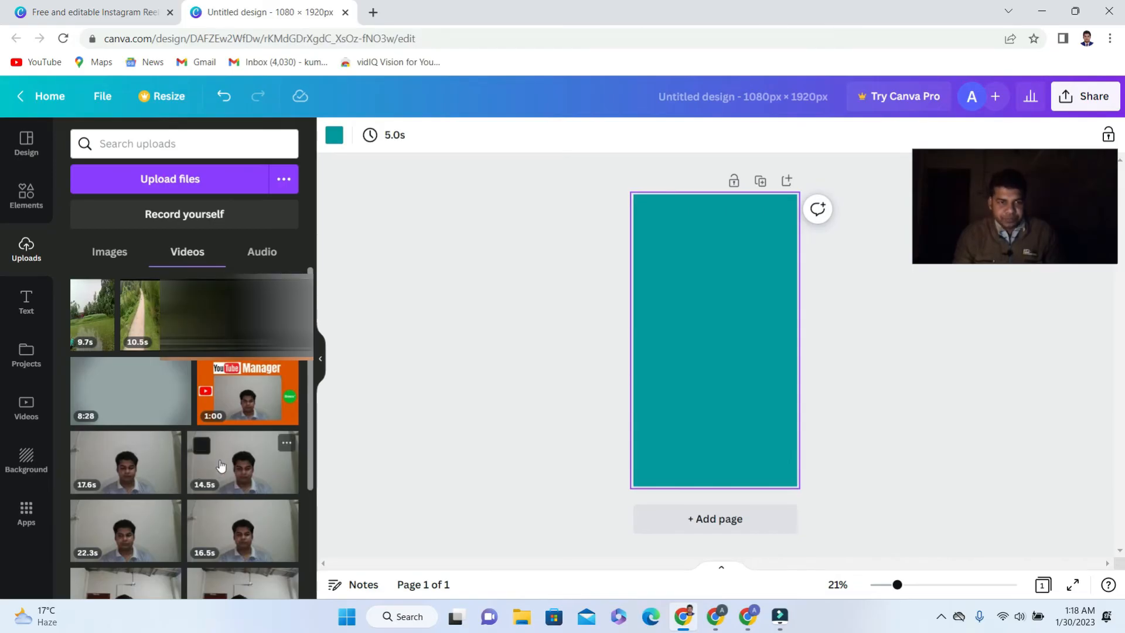
pyautogui.scroll(-3, 221, 466)
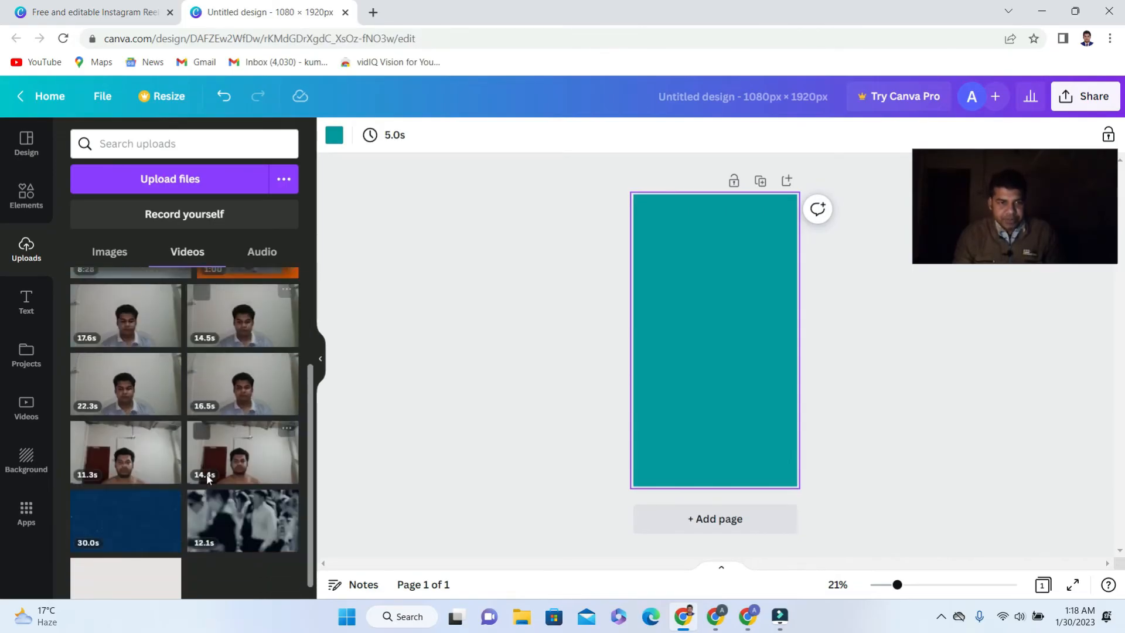
pyautogui.scroll(-1, 156, 458)
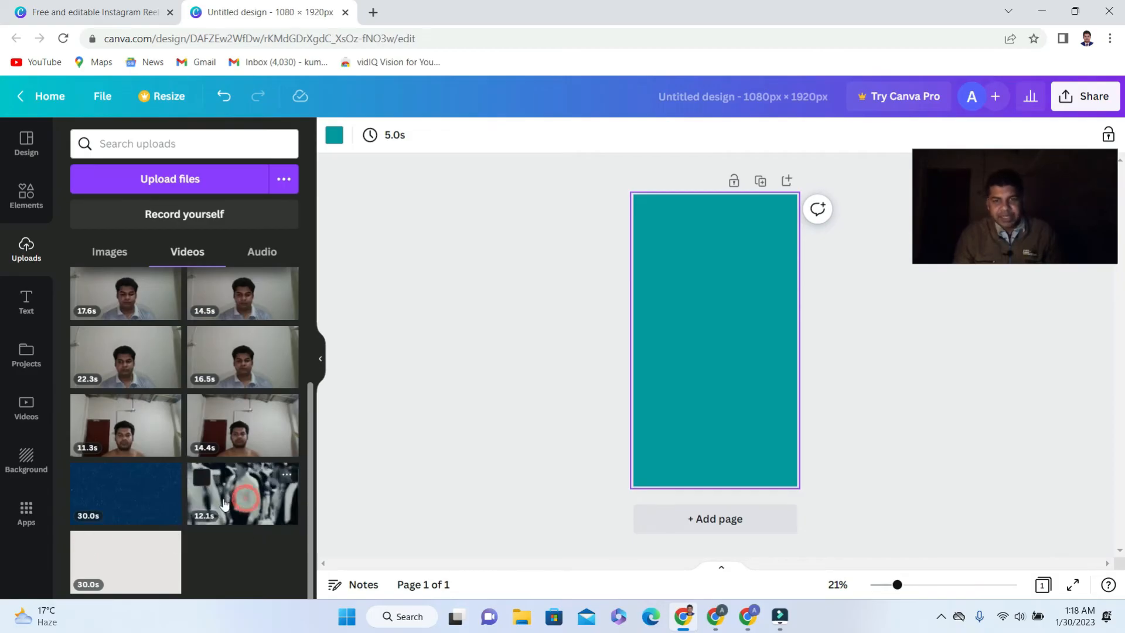
pyautogui.click(246, 504)
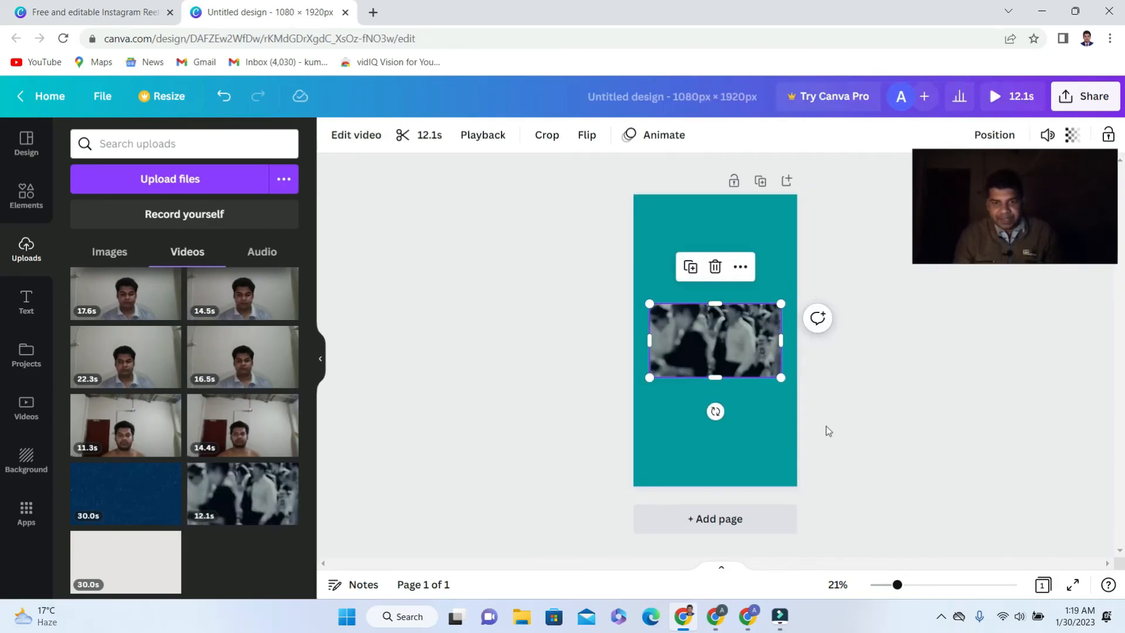
# Enlarge the crowd video to the full page width, stretch it taller, and leave teal bands above and below it.
pyautogui.moveTo(650, 378); pyautogui.dragTo(633, 387)
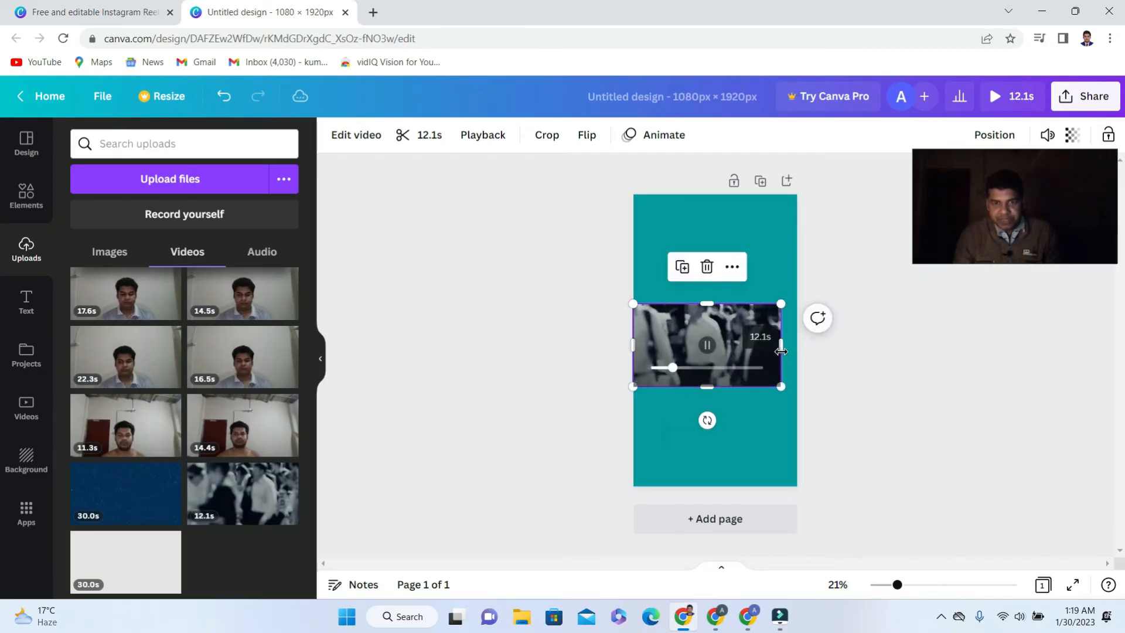
pyautogui.moveTo(782, 352); pyautogui.dragTo(800, 354)
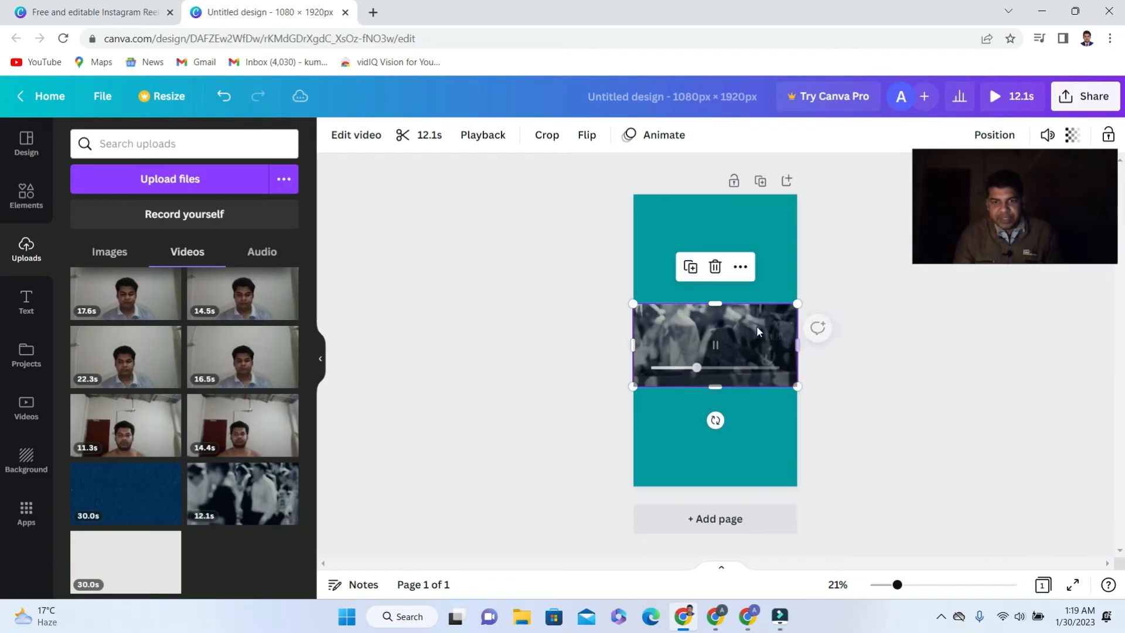
pyautogui.moveTo(715, 304); pyautogui.dragTo(715, 250)
pyautogui.moveTo(715, 387); pyautogui.dragTo(716, 438)
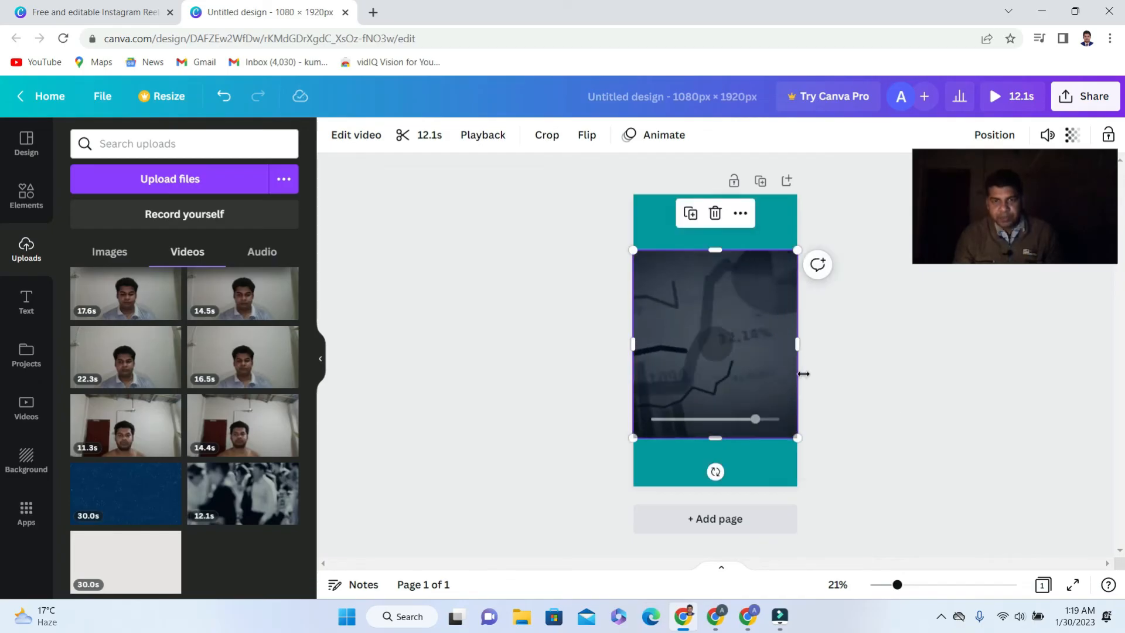
pyautogui.click(896, 414)
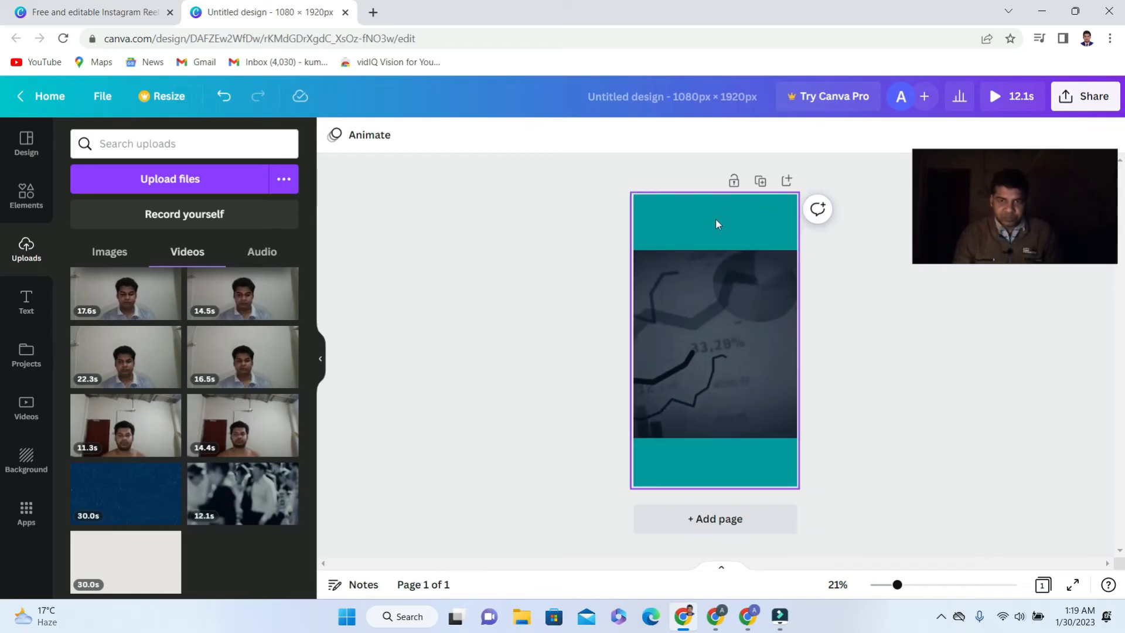
pyautogui.click(716, 368)
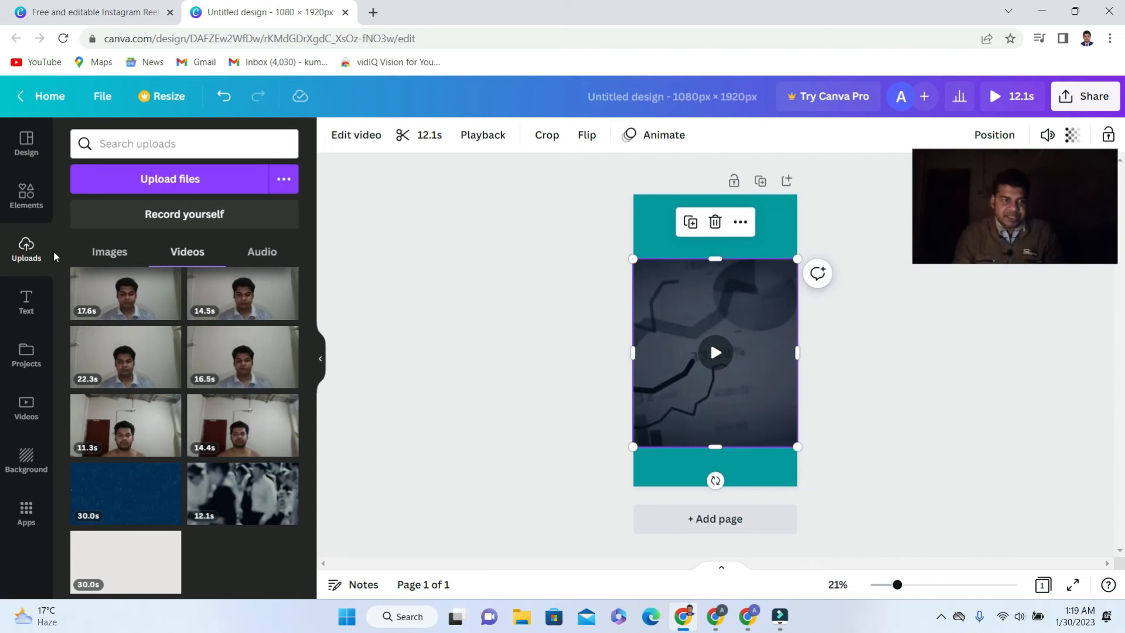
# Add a subheading in the teal band above the video and replace its text with "Test Basis".
pyautogui.click(27, 202)
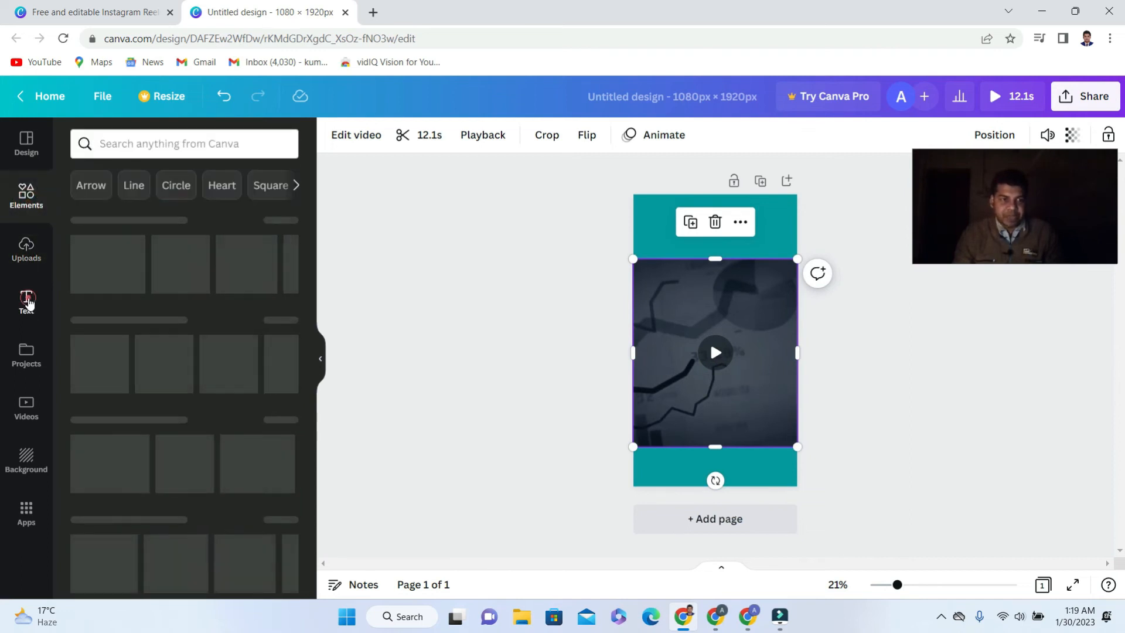
pyautogui.click(27, 300)
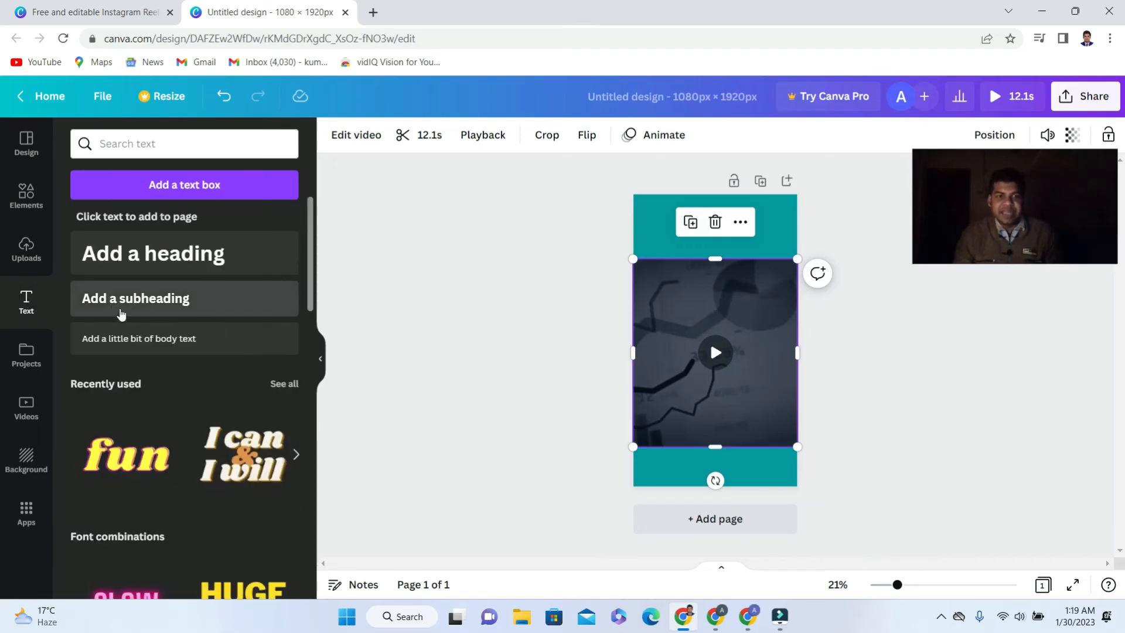
pyautogui.click(120, 306)
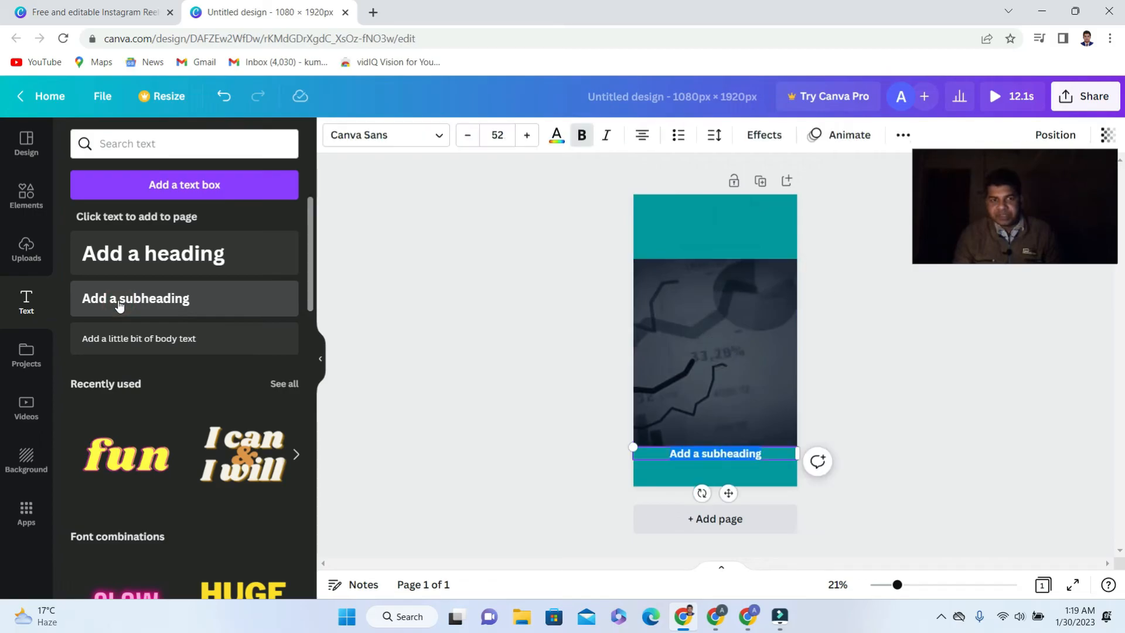
pyautogui.moveTo(729, 493); pyautogui.dragTo(736, 265)
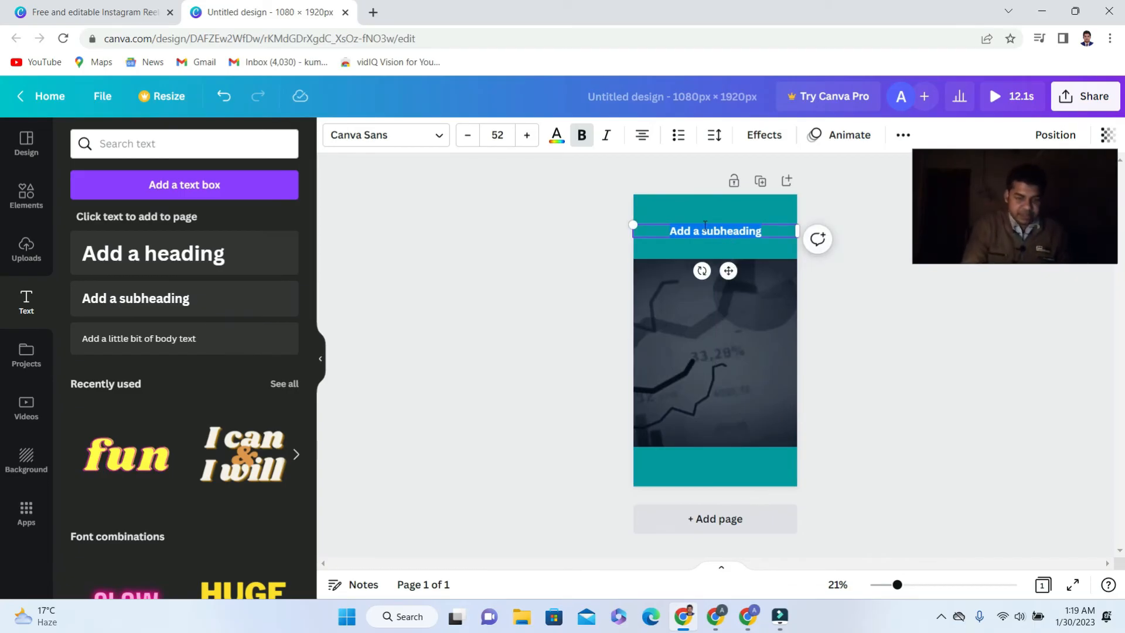
pyautogui.write('t')
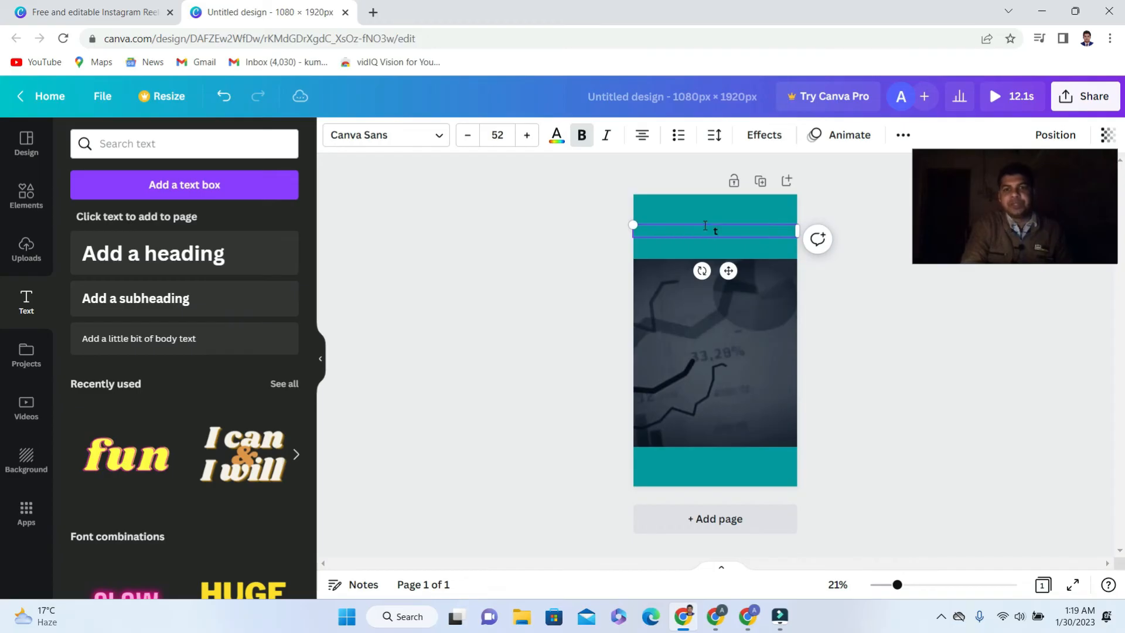
pyautogui.write('Test')
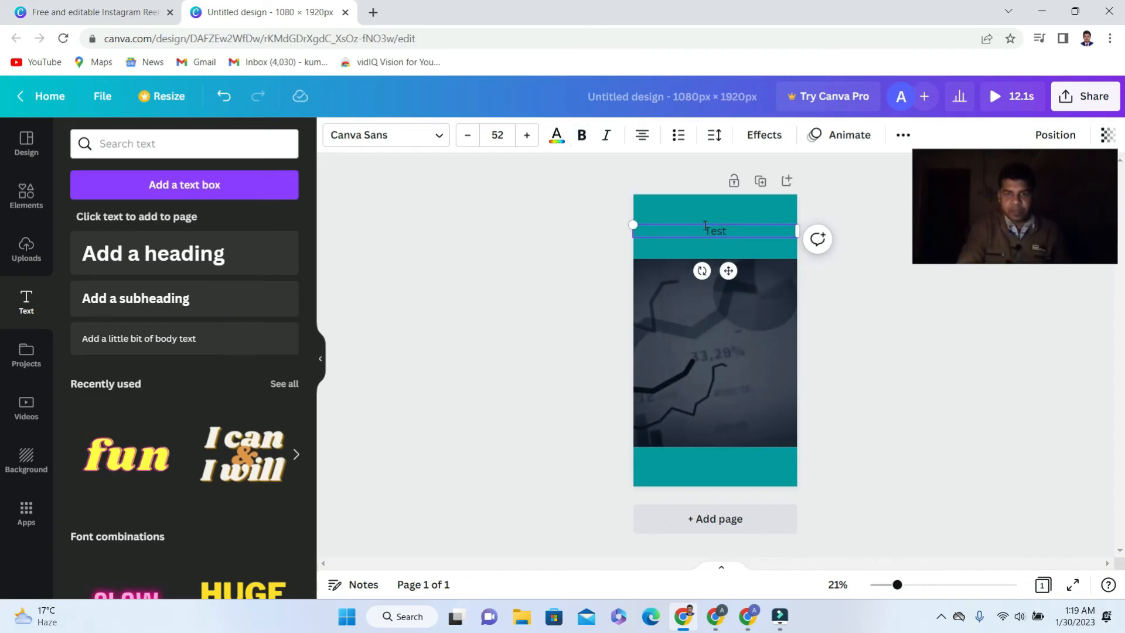
pyautogui.write(' Basis')
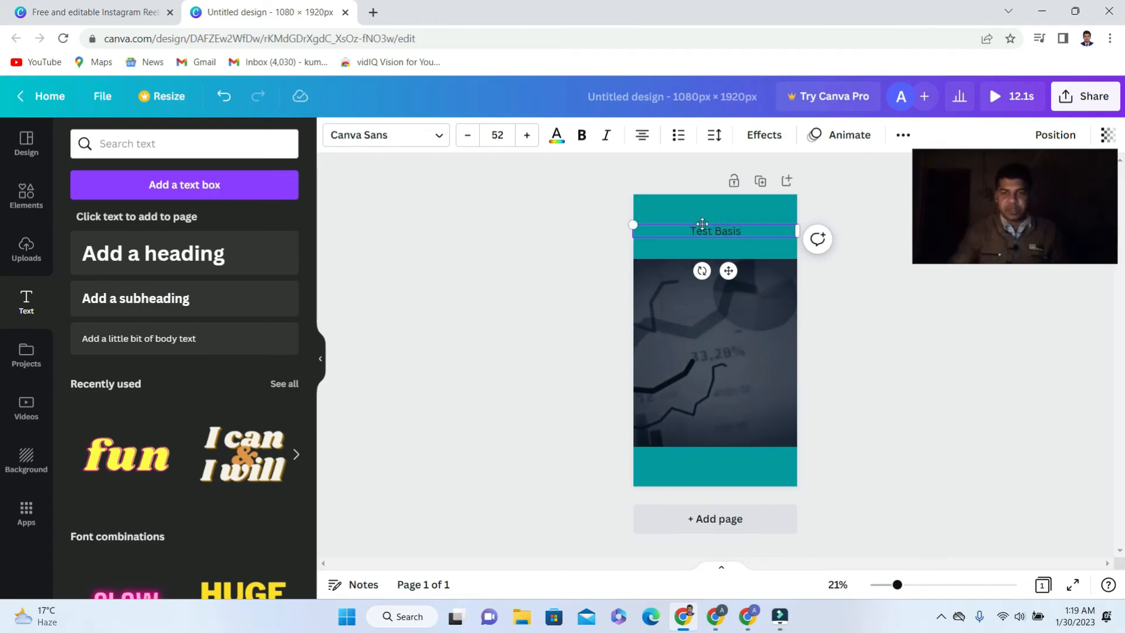
pyautogui.click(898, 369)
# Enlarge the "Test Basis" text to about font size 114 and center it in the teal band above the video.
pyautogui.click(716, 227)
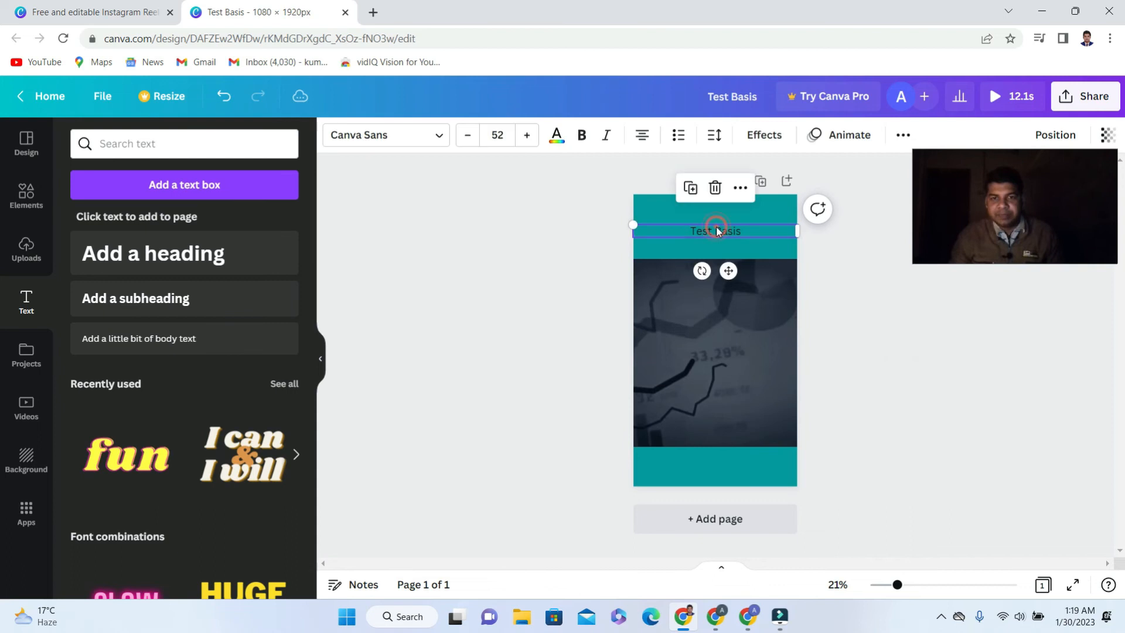
pyautogui.moveTo(798, 232); pyautogui.dragTo(764, 274)
pyautogui.moveTo(720, 229); pyautogui.dragTo(643, 236)
# Make the "Test Basis" heading bold and color it white.
pyautogui.click(580, 135)
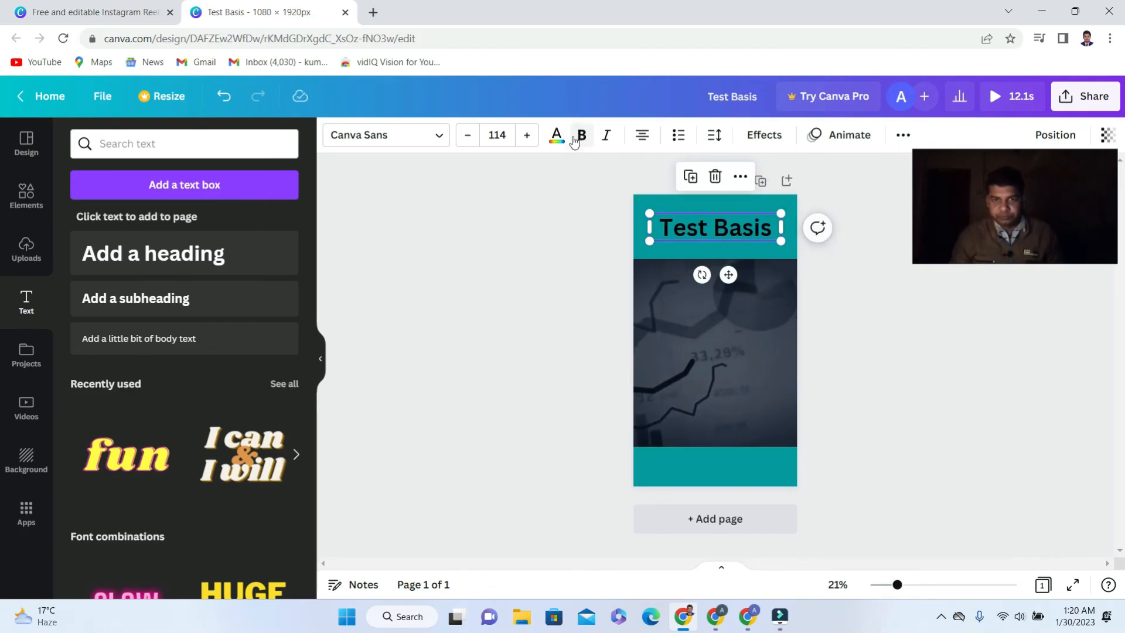
pyautogui.click(558, 140)
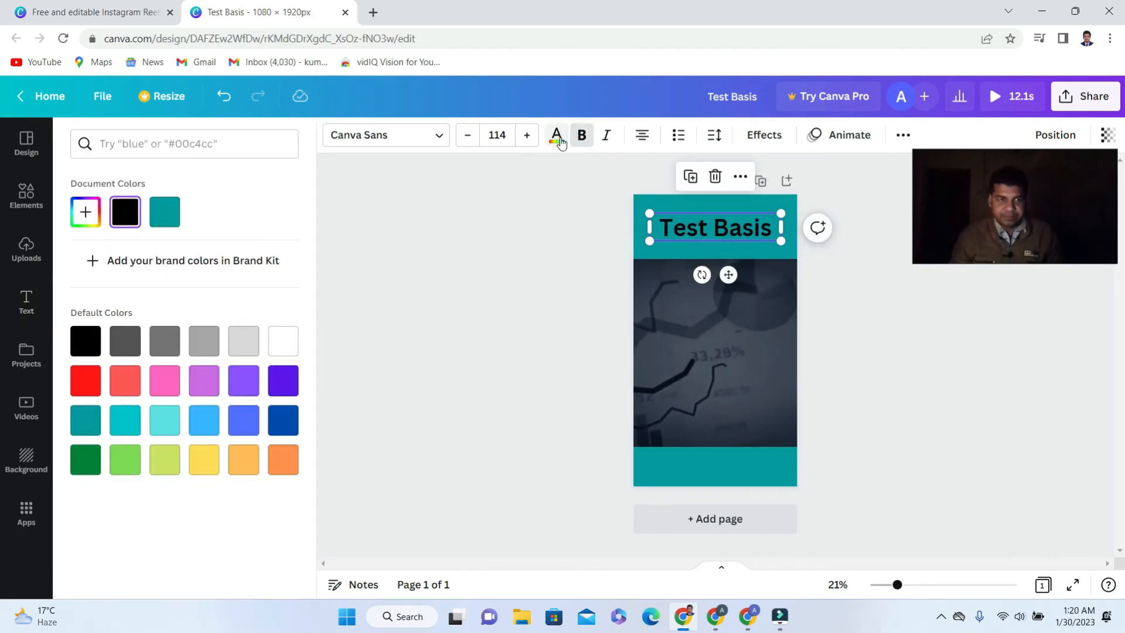
pyautogui.click(283, 341)
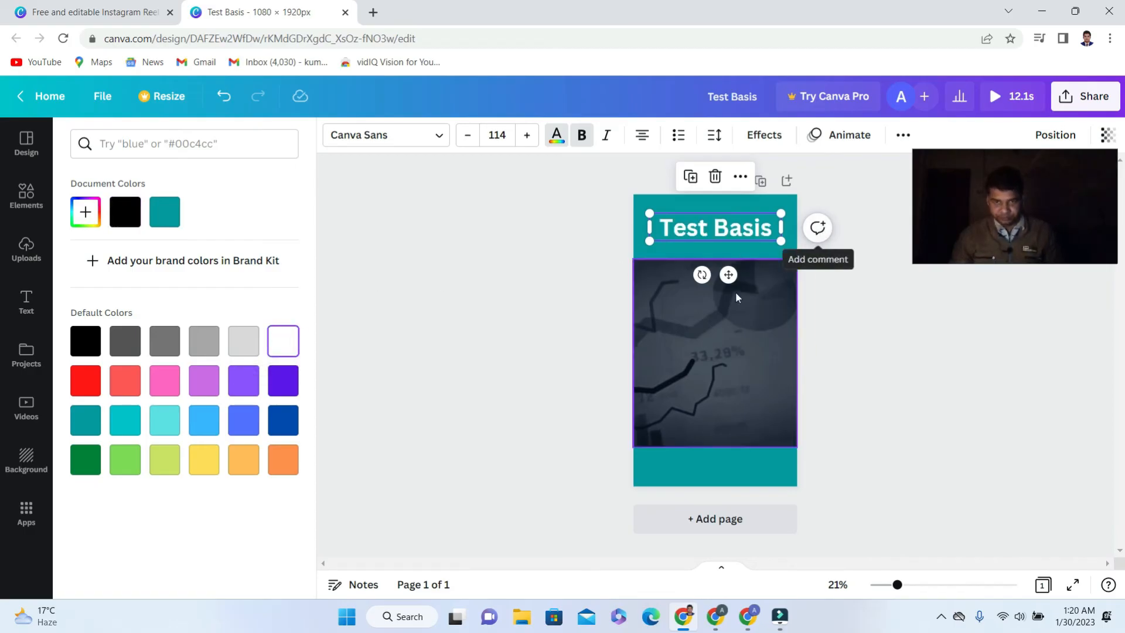
# Duplicate the white "Test Basis" heading and place the copy centered in the teal band below the video.
pyautogui.click(690, 177)
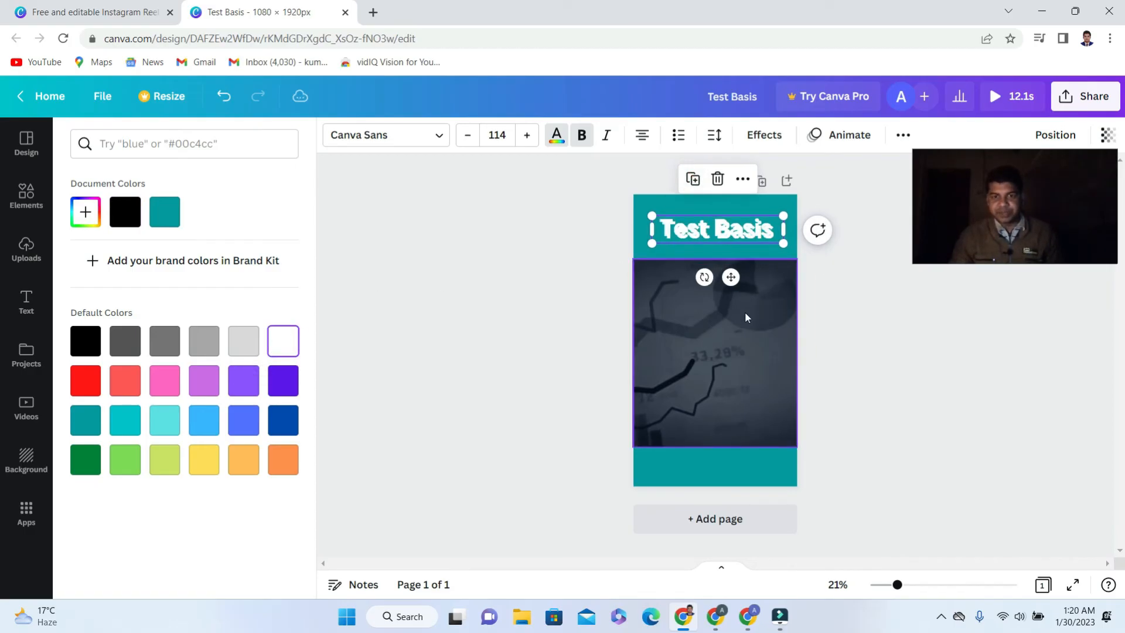
pyautogui.moveTo(729, 279); pyautogui.dragTo(727, 515)
pyautogui.click(871, 400)
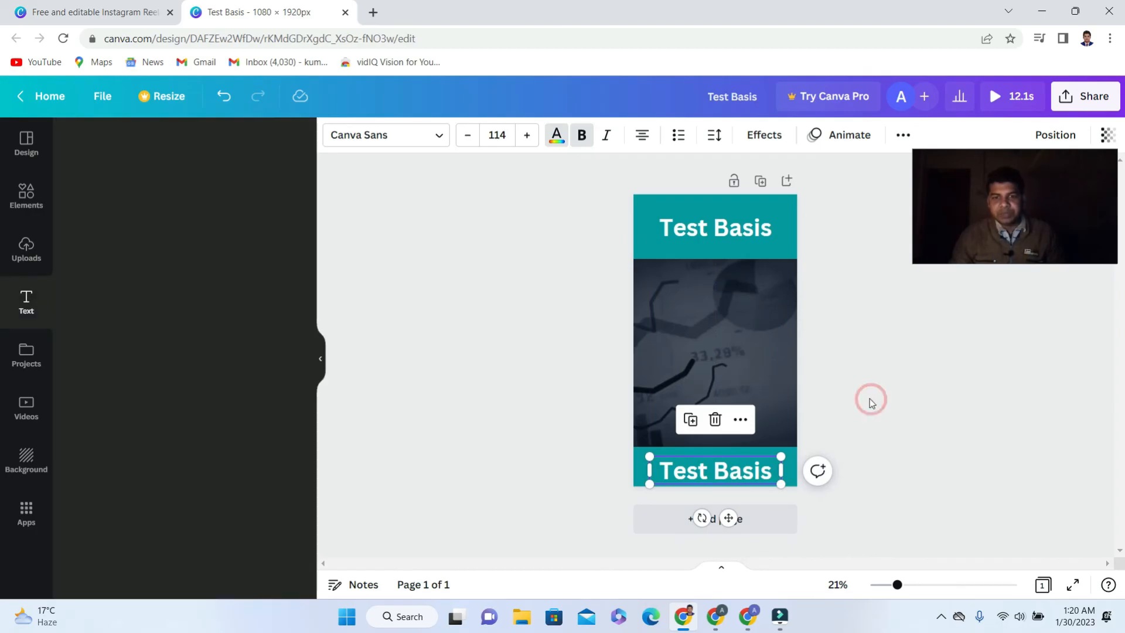
pyautogui.click(864, 399)
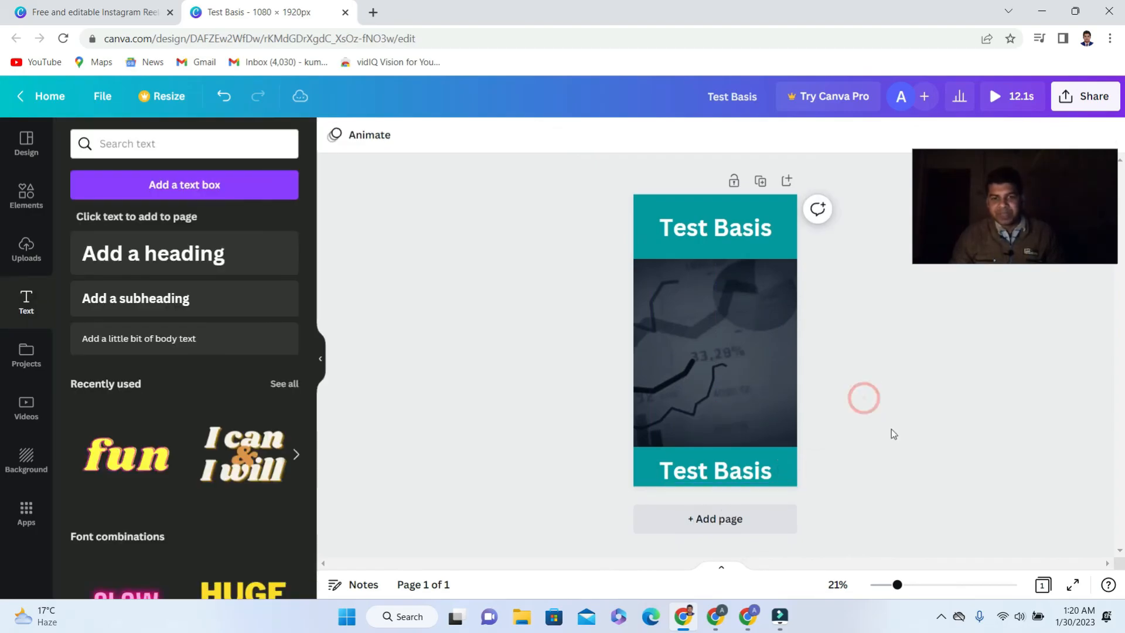
# Open the download settings for the finished design.
pyautogui.click(736, 474)
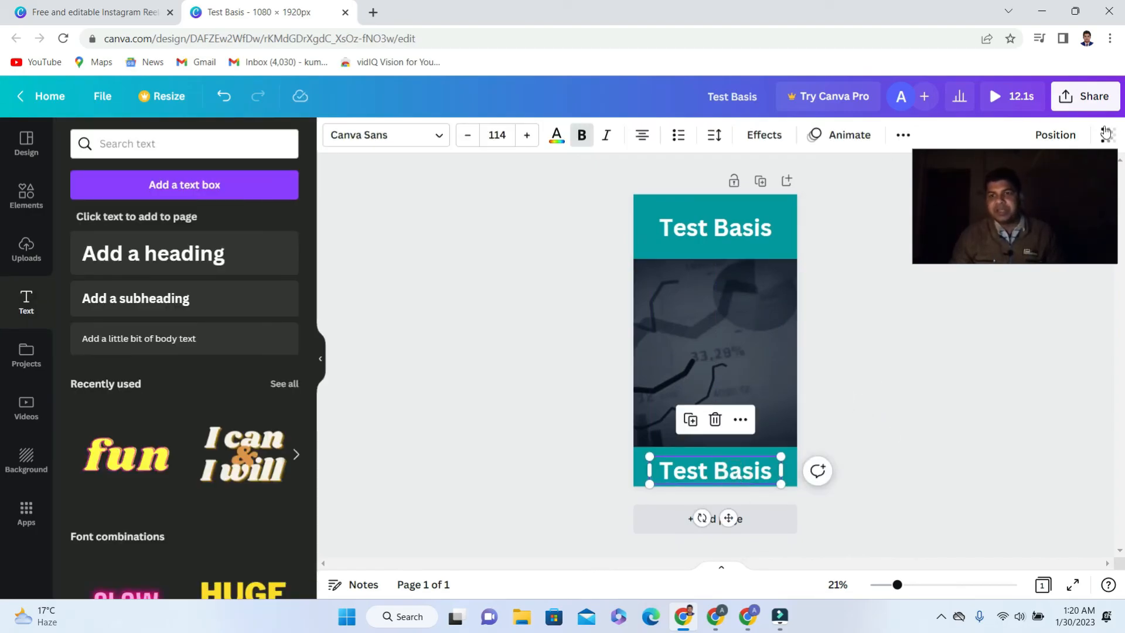
pyautogui.click(1085, 96)
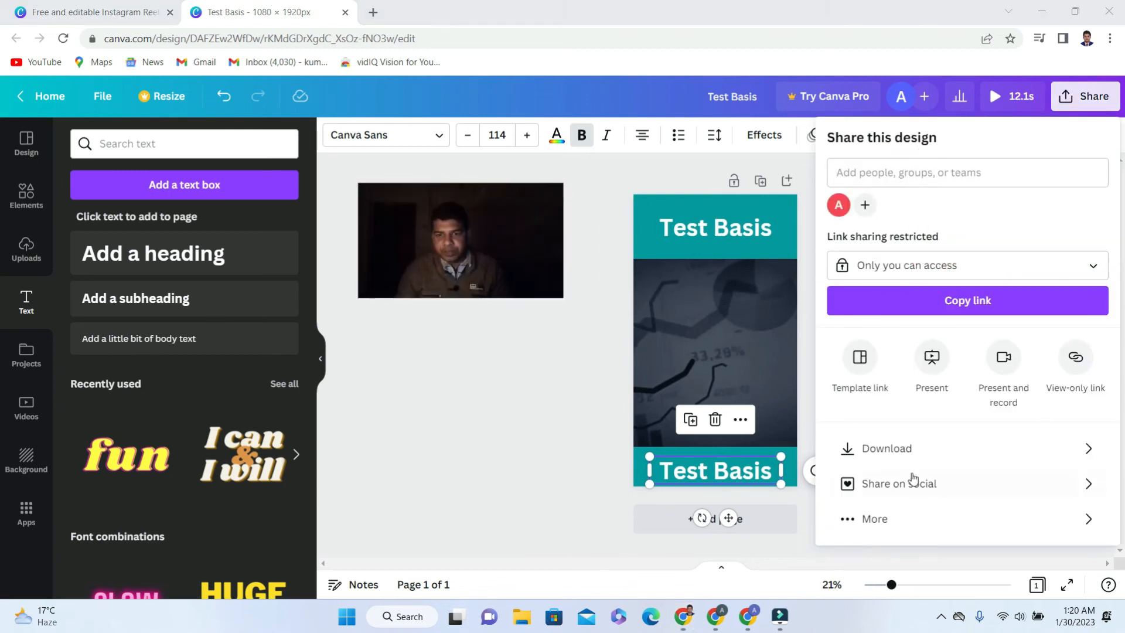
pyautogui.click(891, 448)
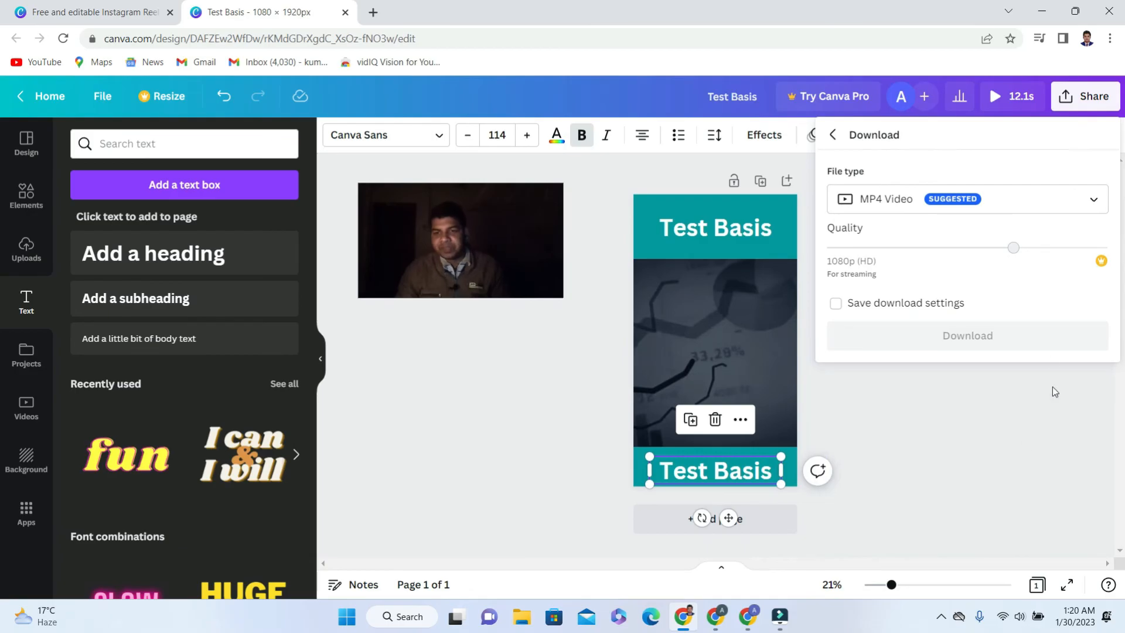